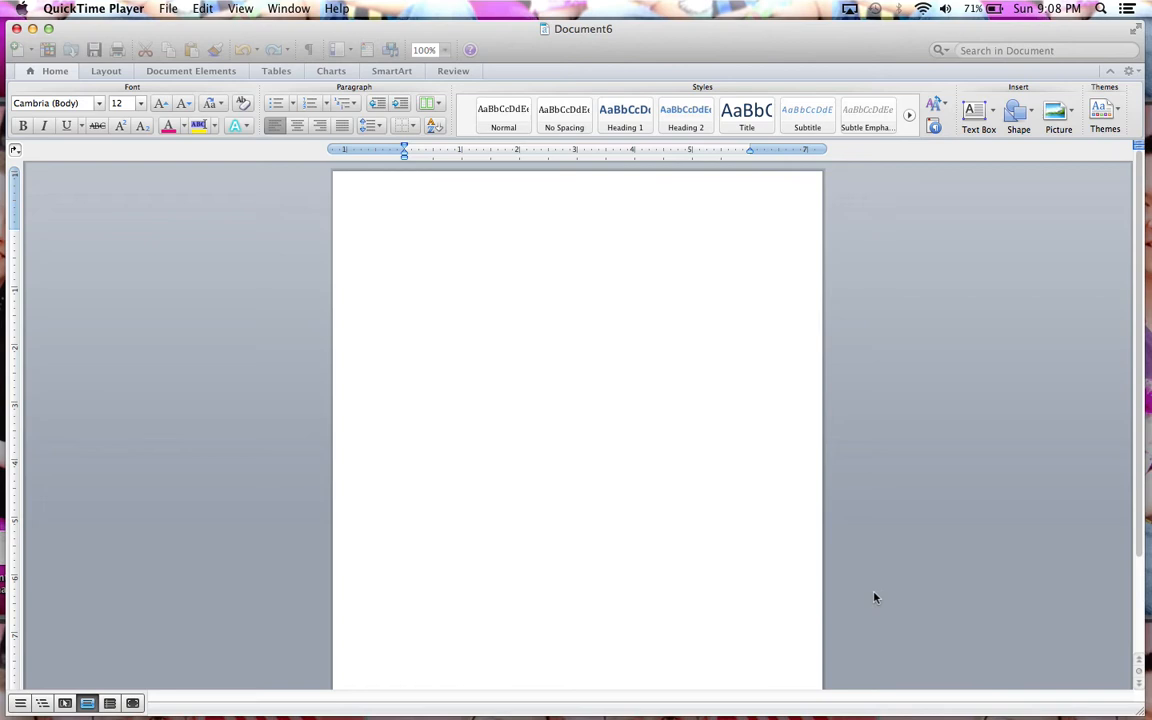
Step: Set the page margins to the Normal preset, with 1 inch on every side
click(106, 71)
click(106, 71)
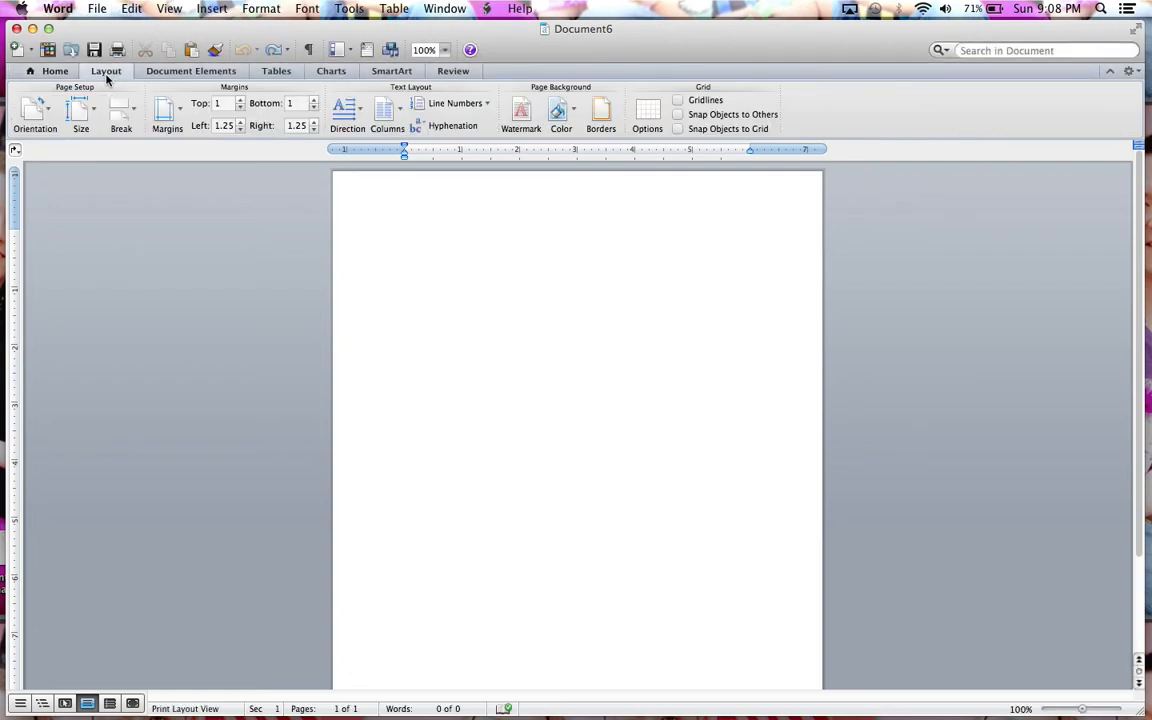
click(166, 114)
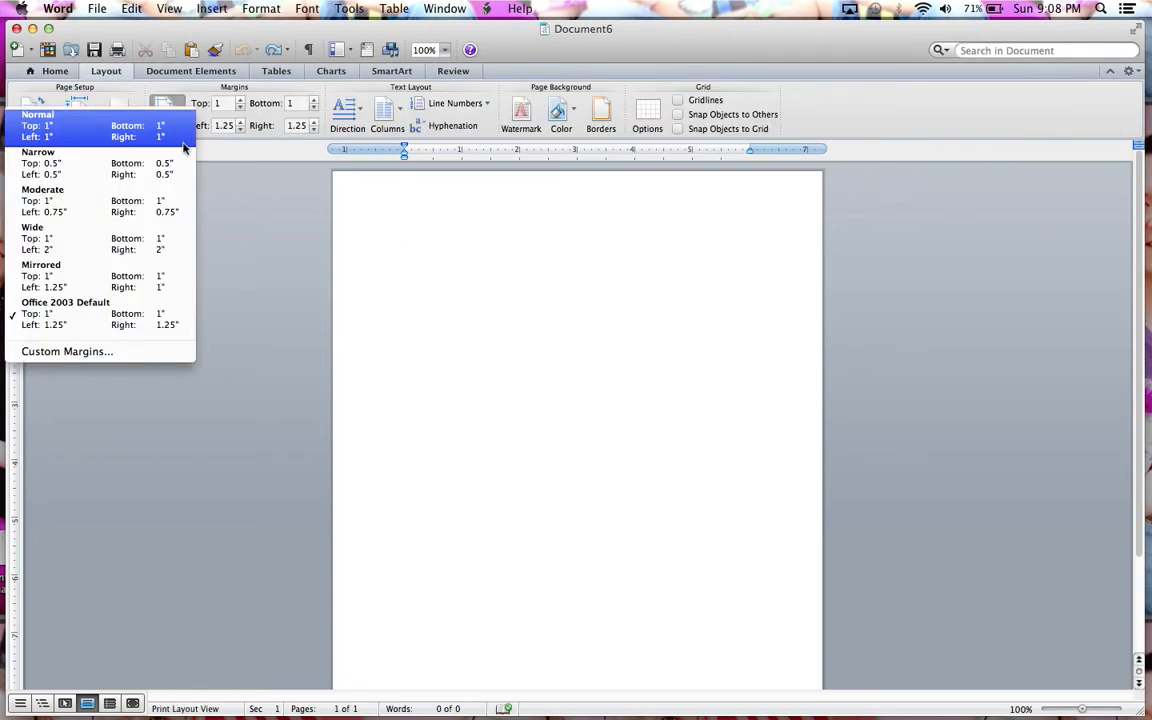
click(152, 143)
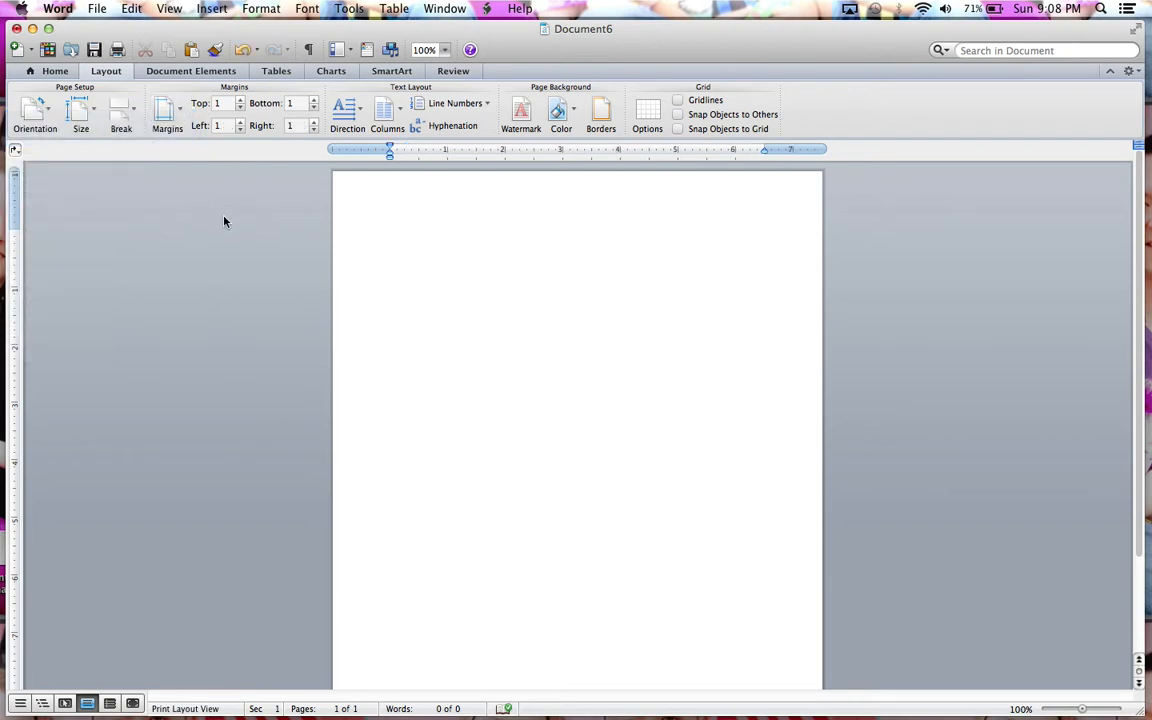
Step: Expand the full set of quick styles and apply the Normal style to the empty paragraph
click(55, 74)
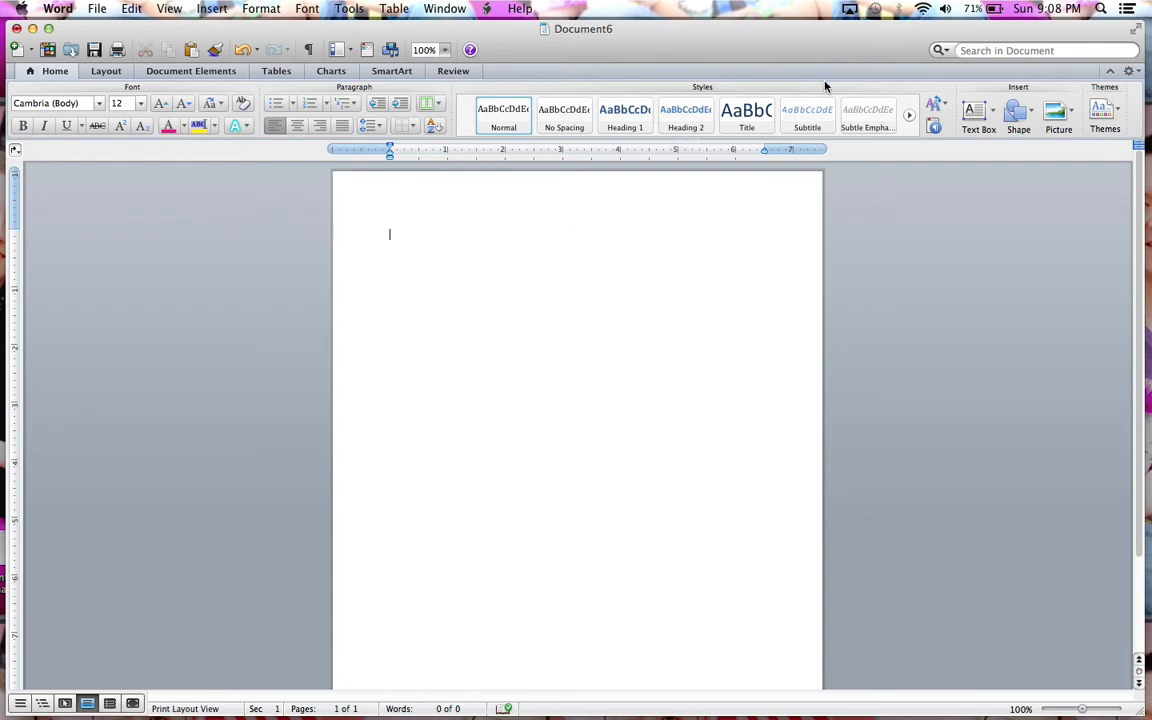
click(686, 142)
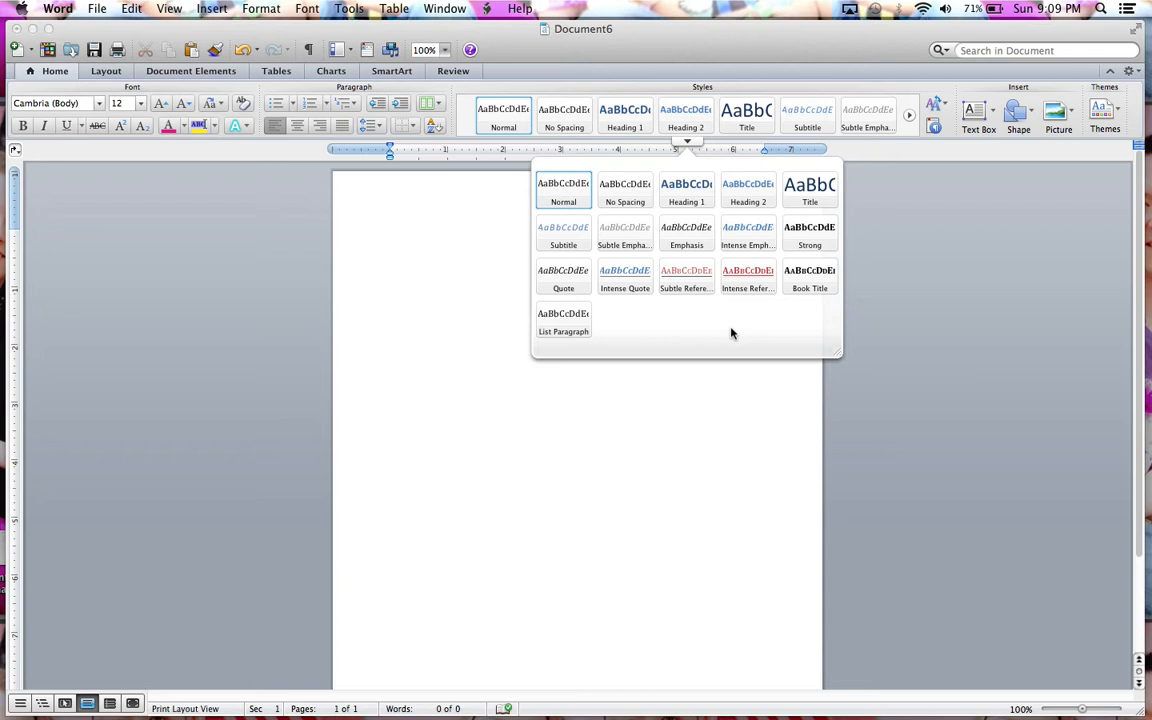
click(566, 202)
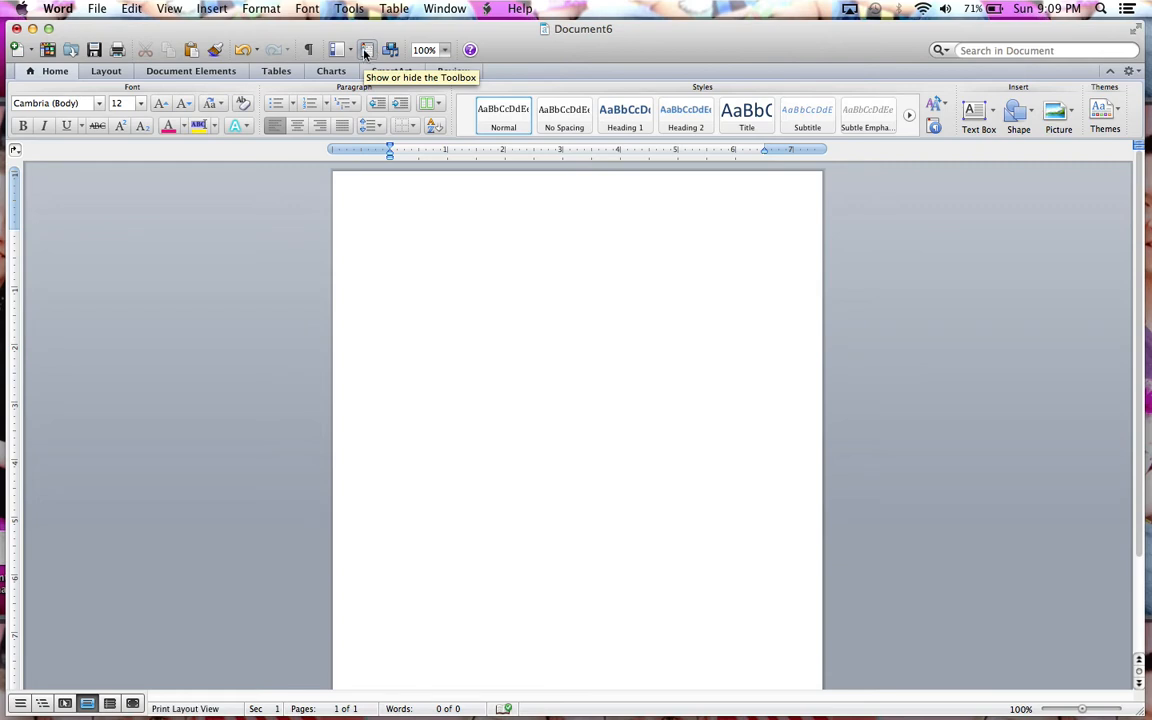
Step: Show the style manager beside the page, clear of the text area, and set the document zoom to 150%
click(935, 128)
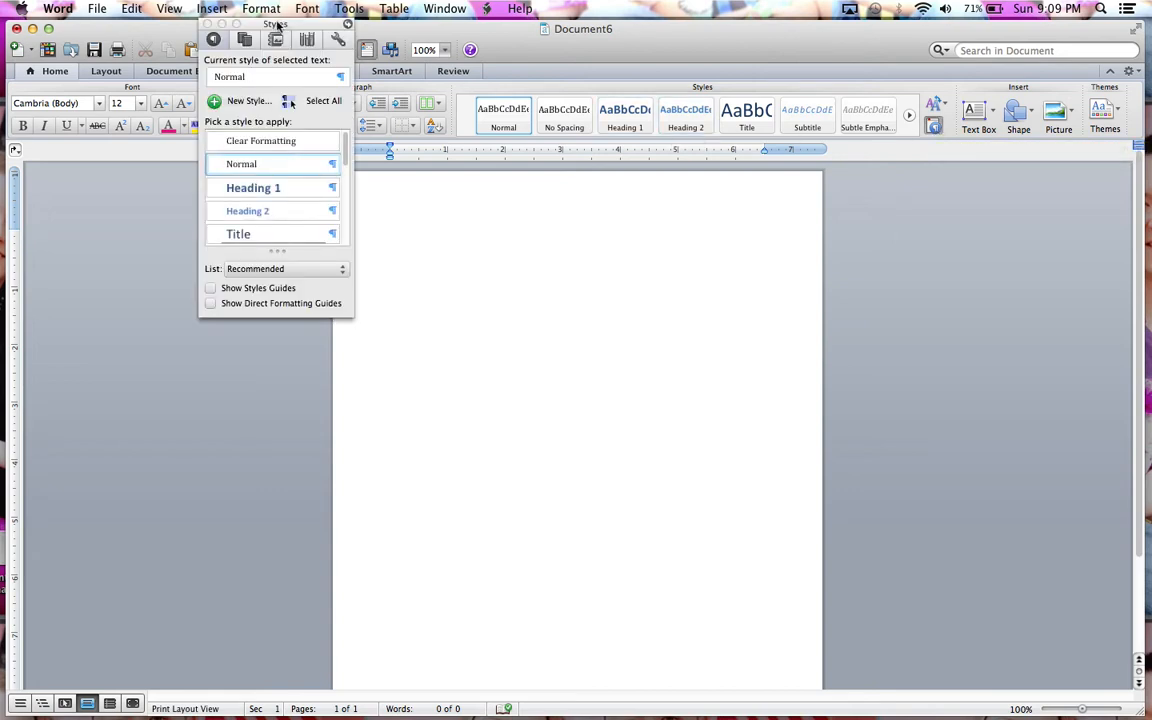
drag(278, 24, 999, 192)
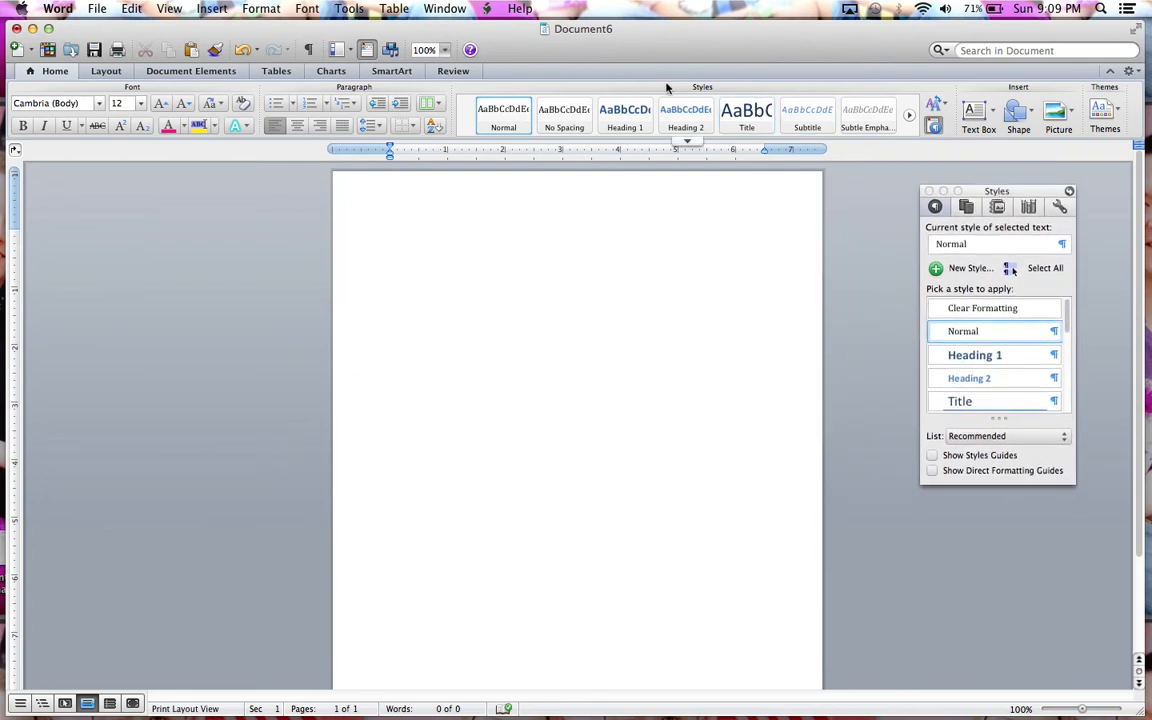
click(446, 50)
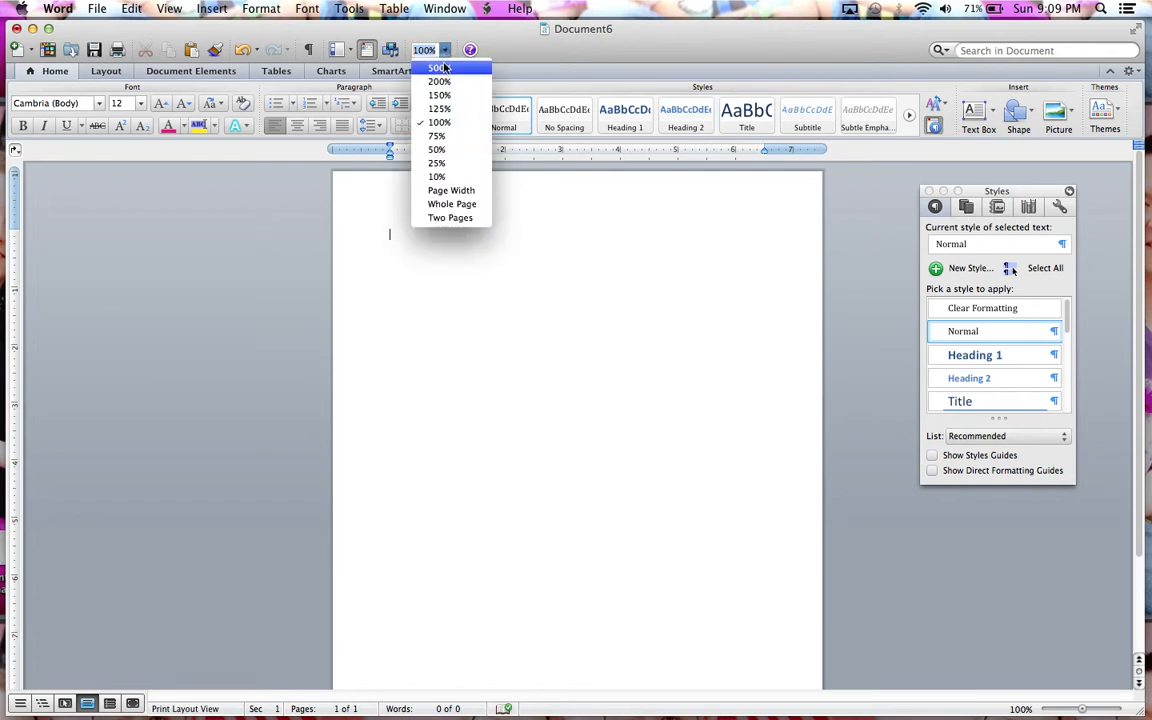
click(446, 96)
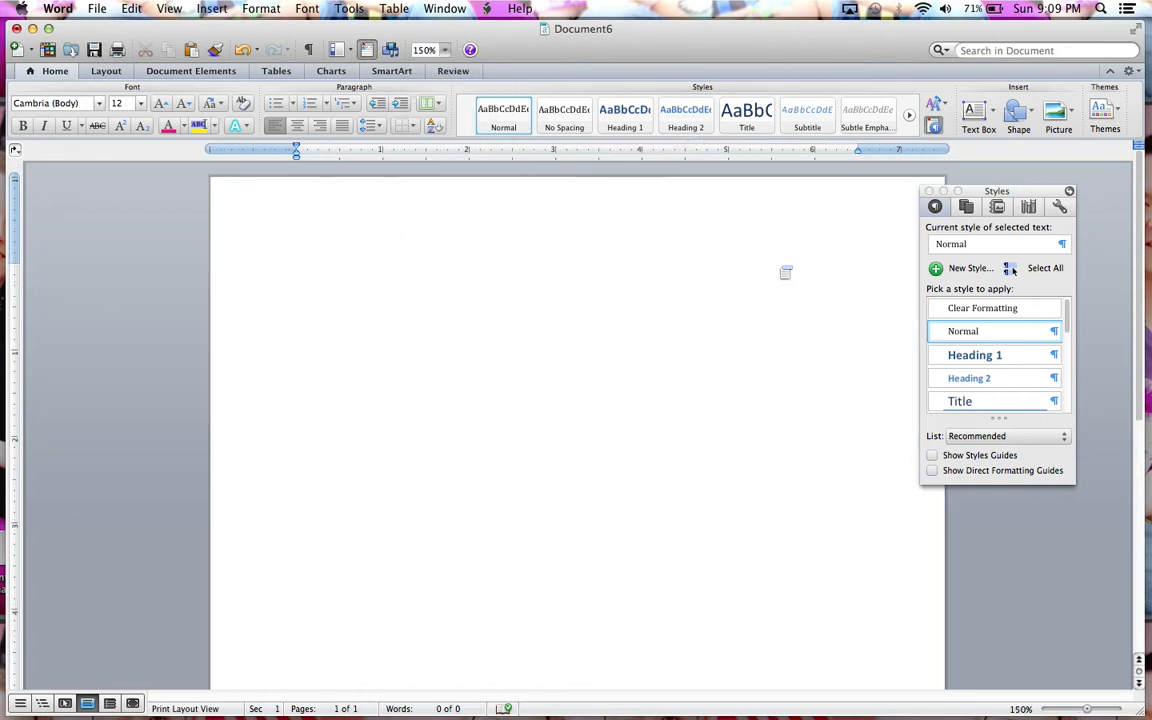
drag(1019, 192, 1060, 183)
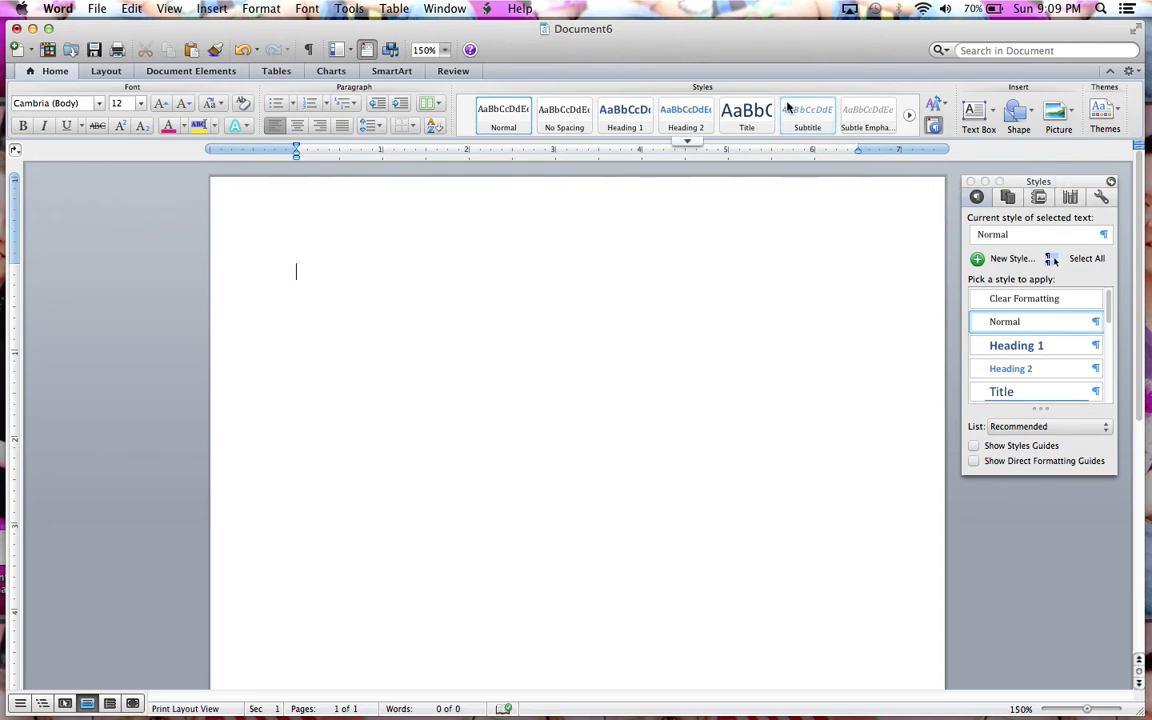
Step: Modify the Normal style to use the Times New Roman font
right_click(498, 120)
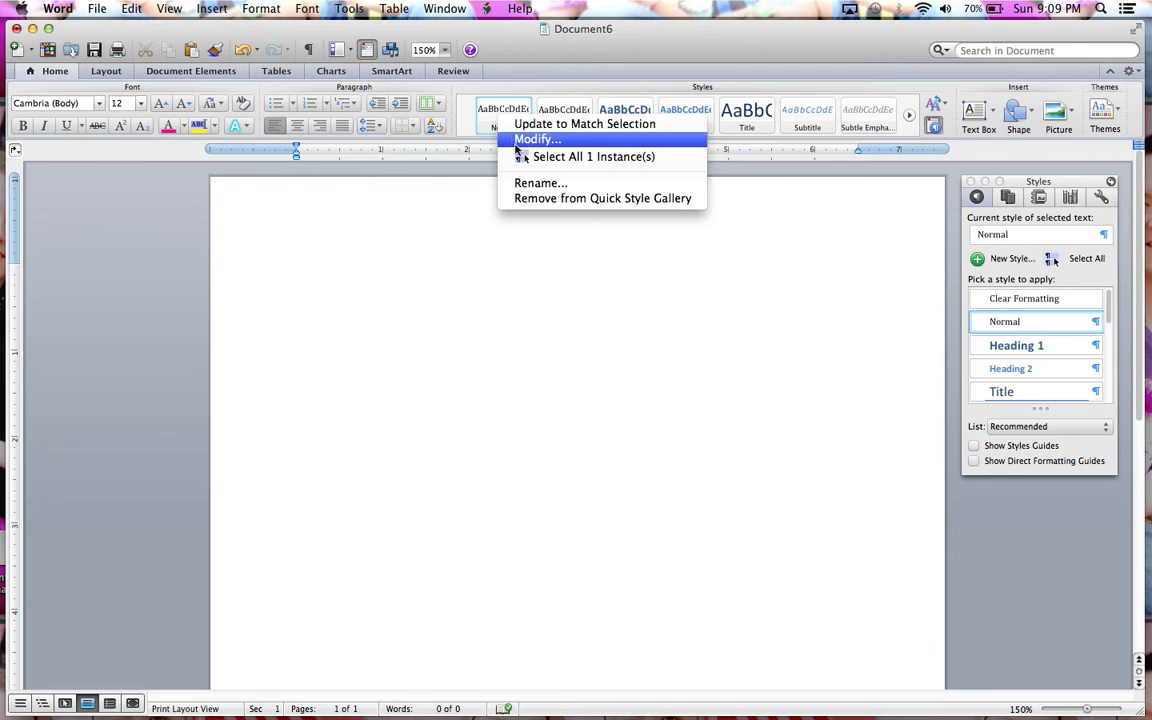
click(517, 144)
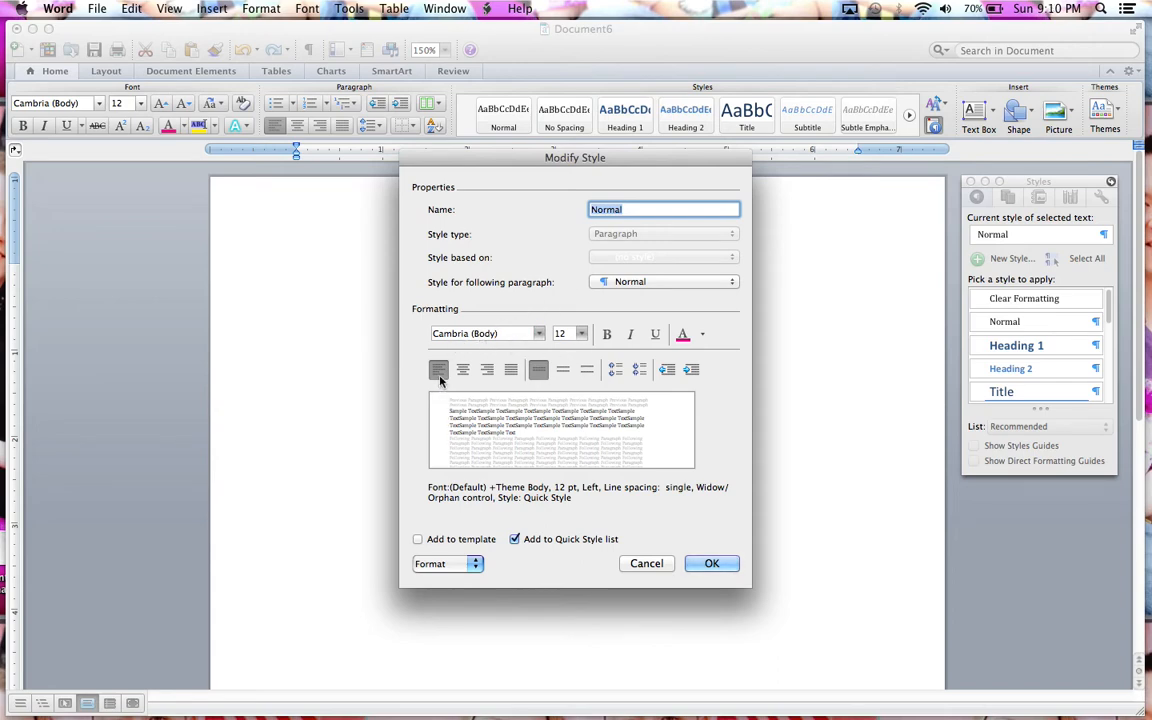
click(540, 336)
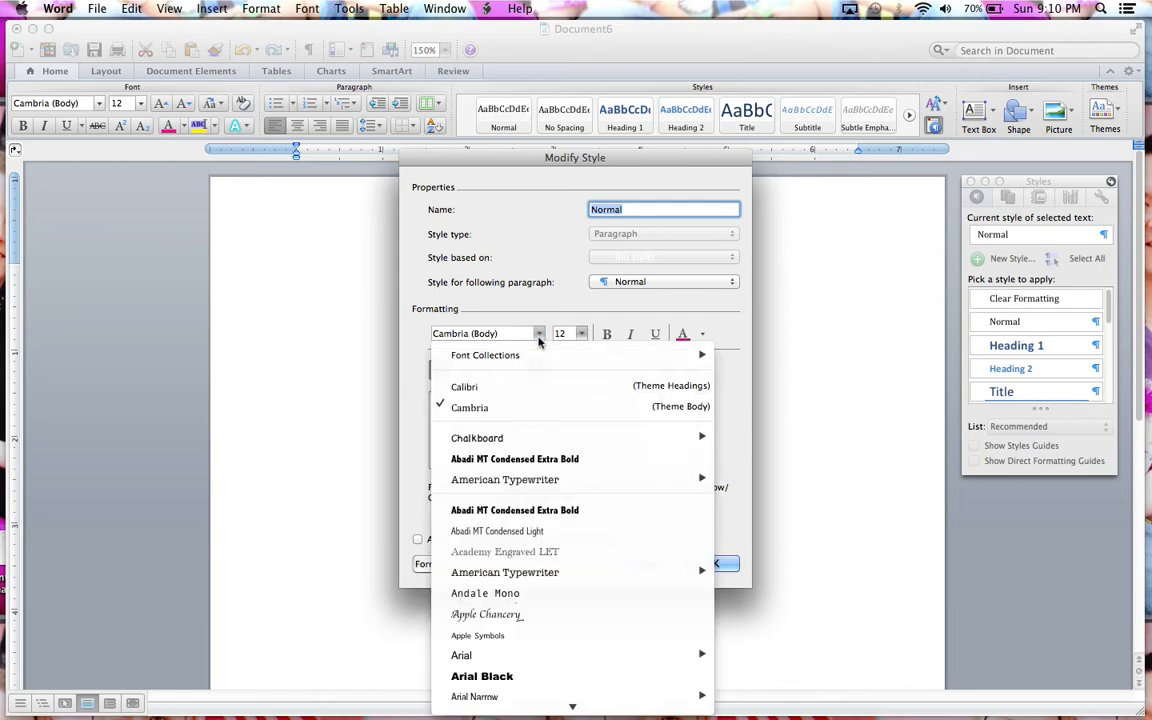
scroll(538, 545, down, 10)
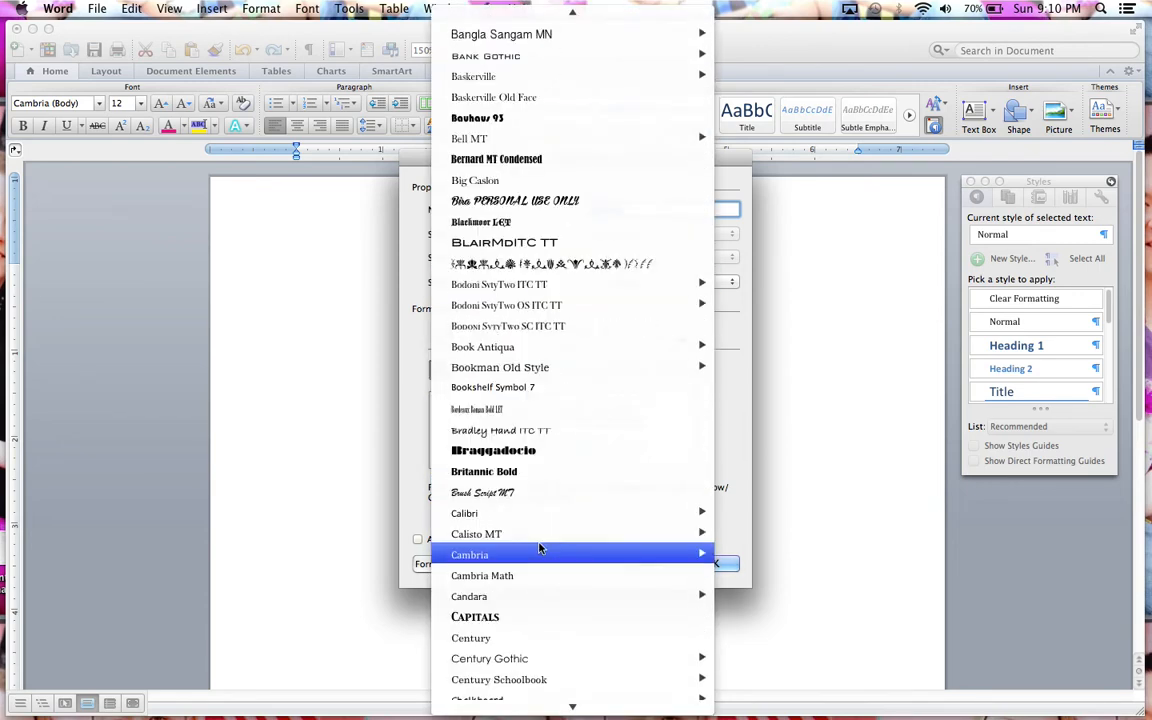
scroll(538, 545, down, 20)
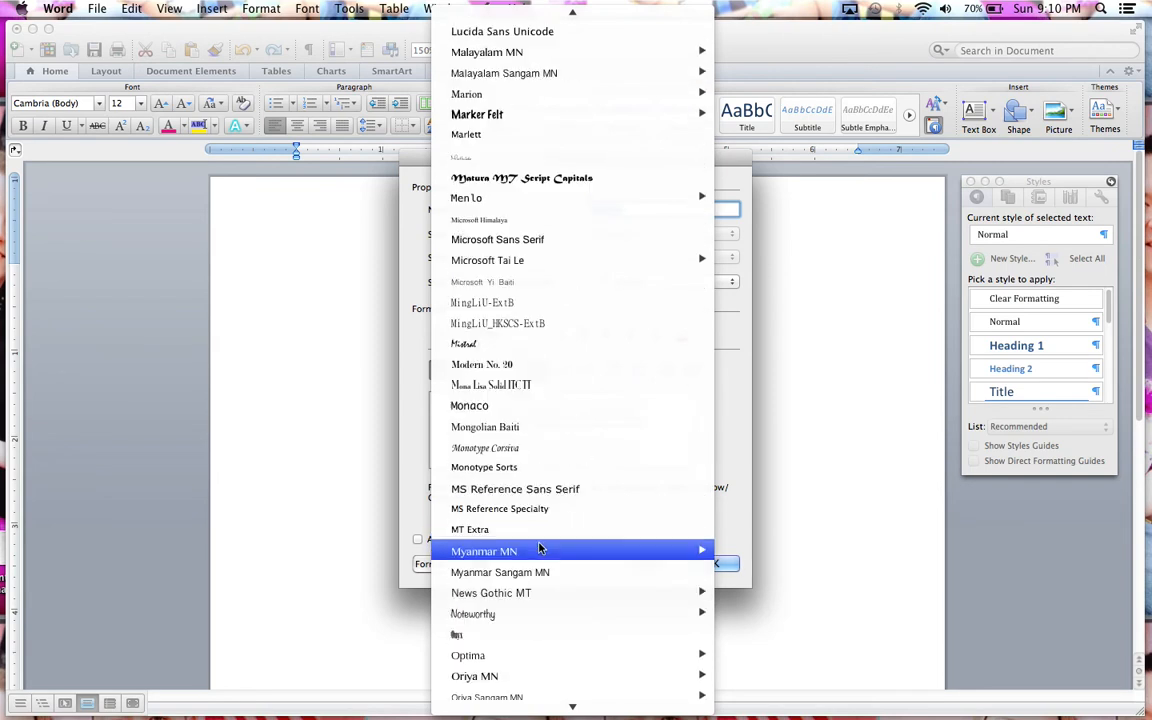
scroll(538, 548, down, 8)
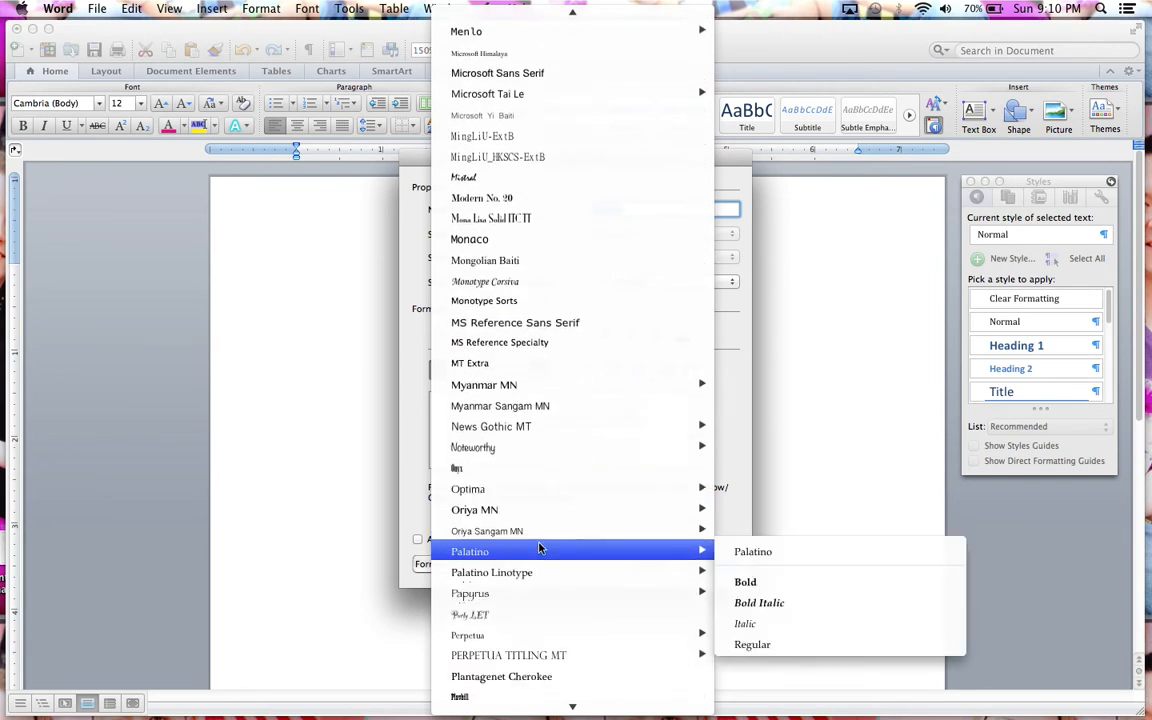
mouse_move(522, 426)
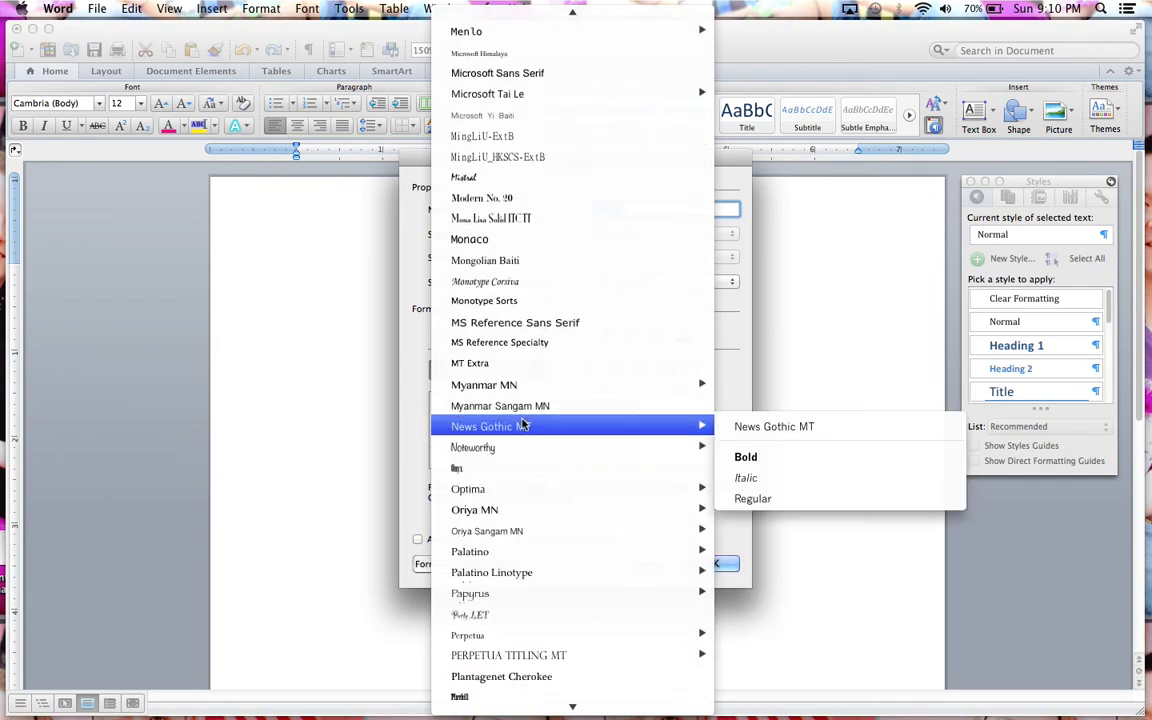
mouse_move(516, 392)
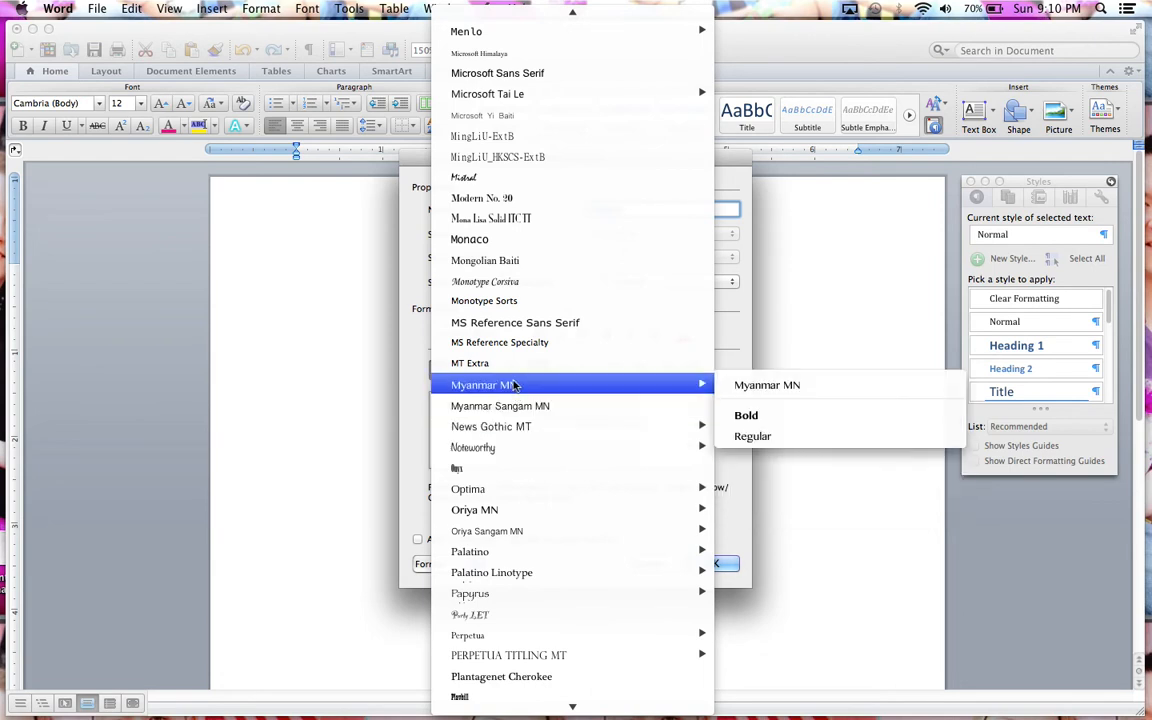
scroll(514, 385, down, 20)
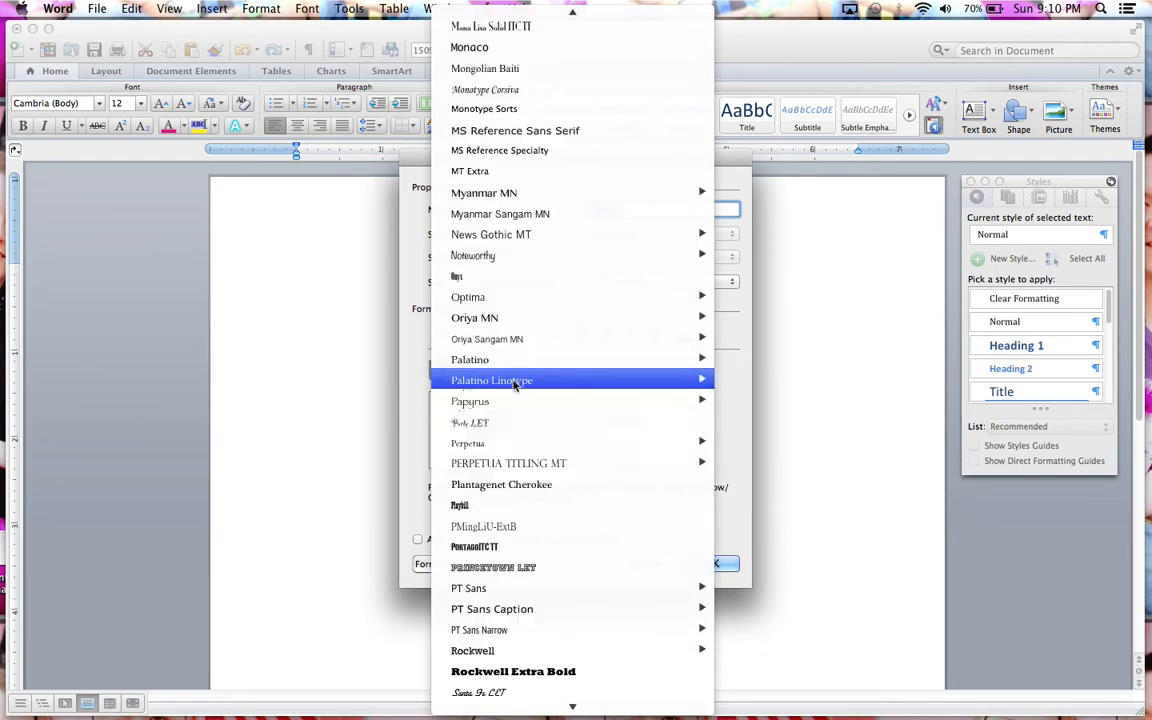
scroll(514, 385, up, 10)
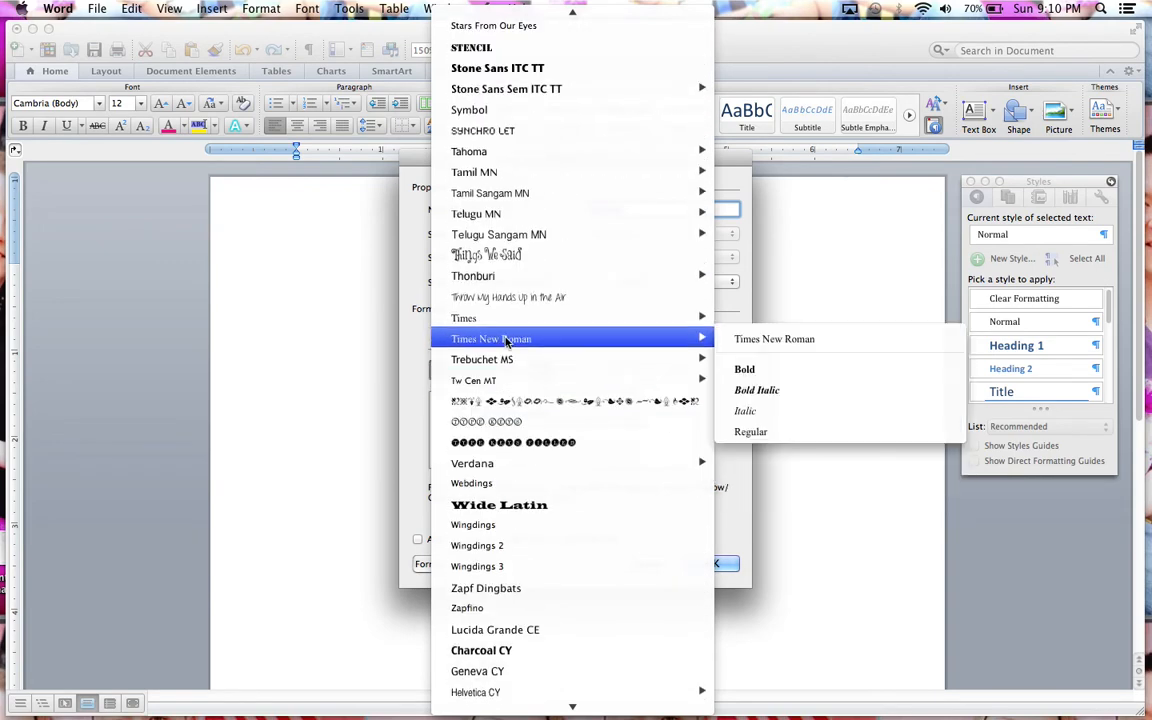
click(507, 340)
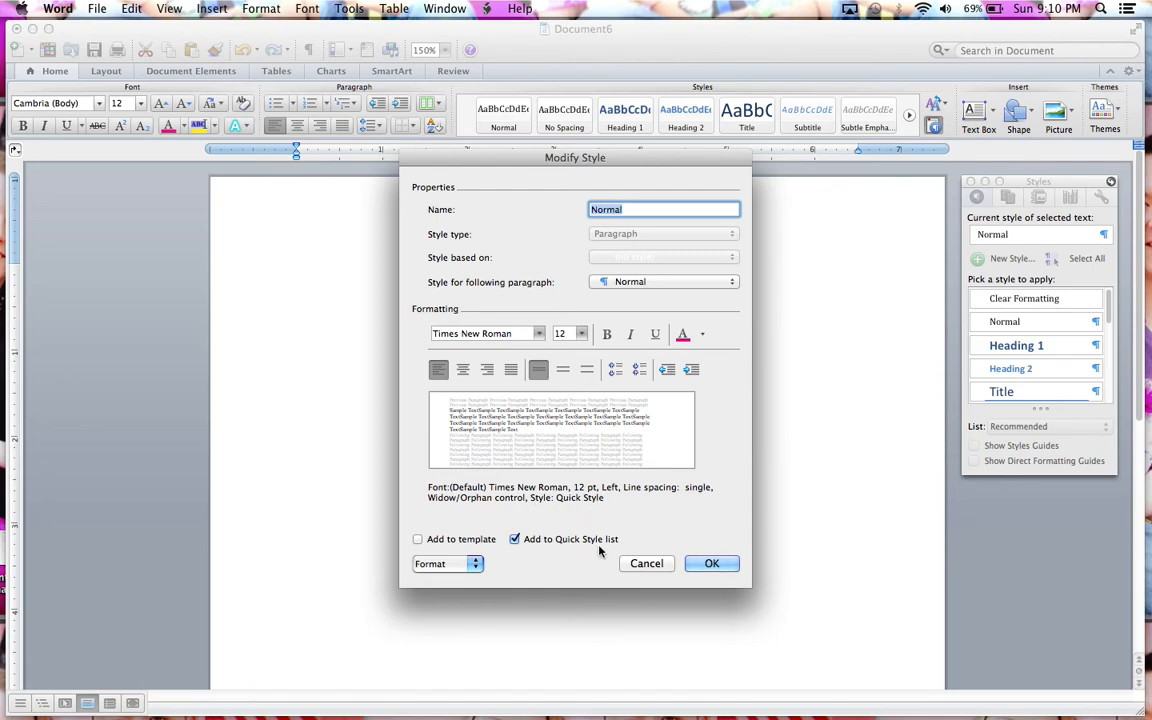
click(709, 565)
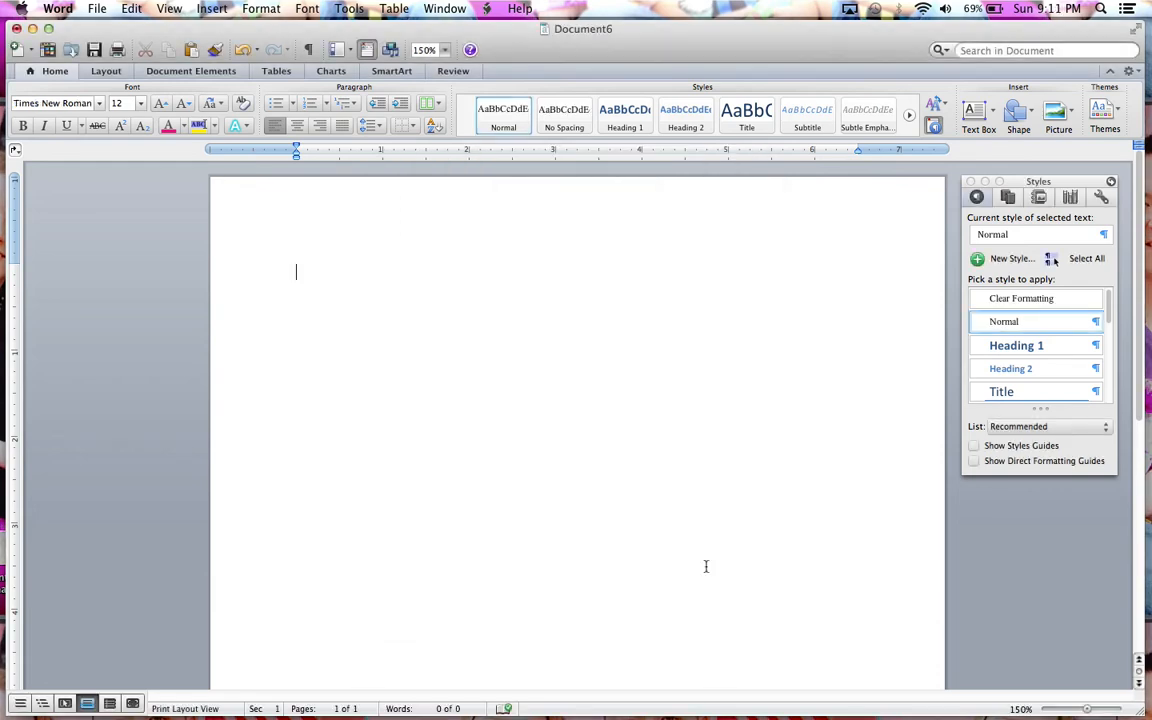
Step: Set the paragraph's line spacing to 2.0 and update the Normal style to match the selection
click(378, 127)
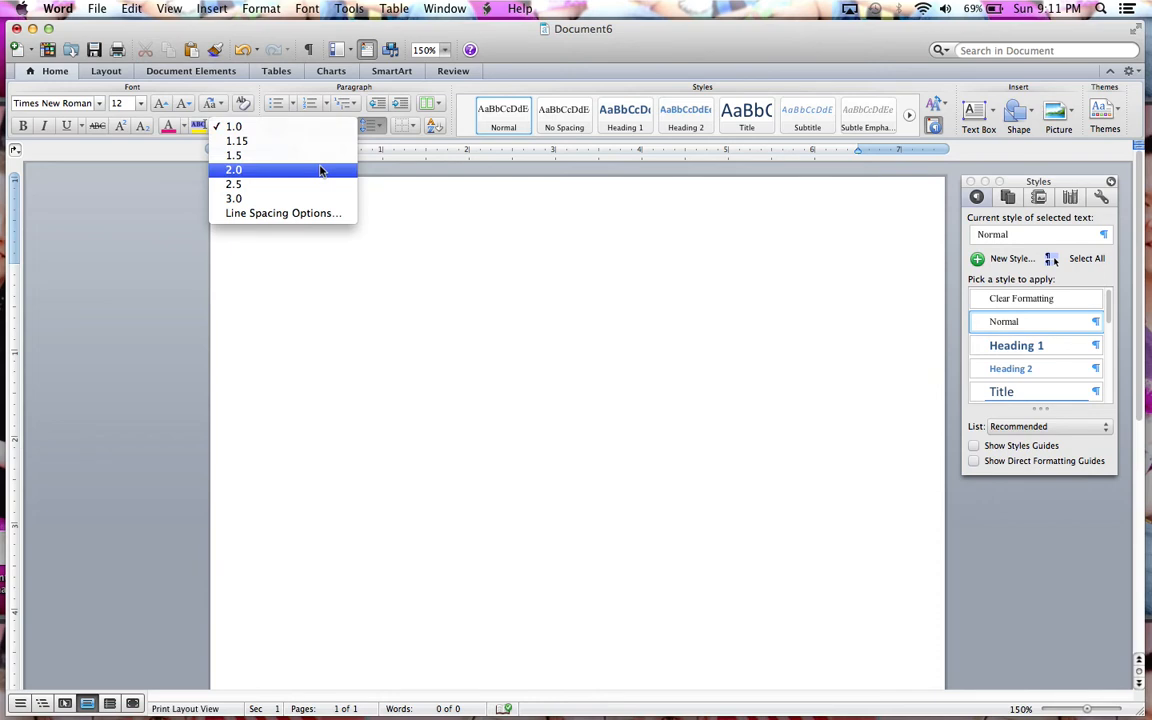
click(320, 170)
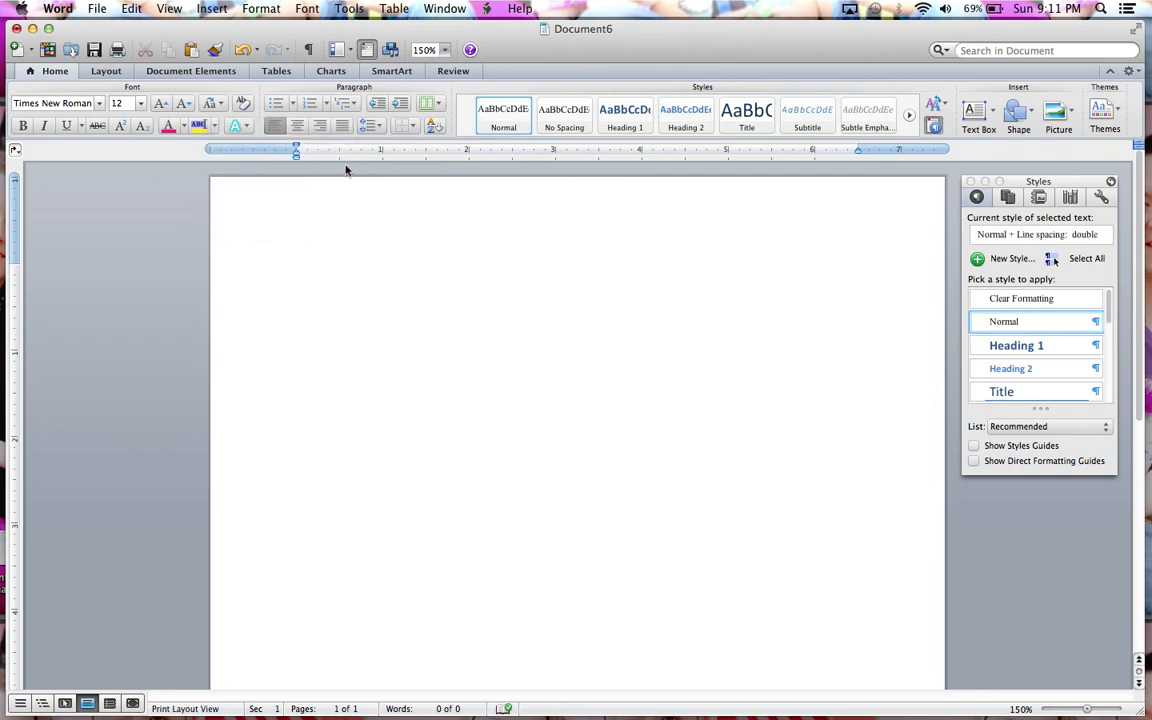
right_click(493, 118)
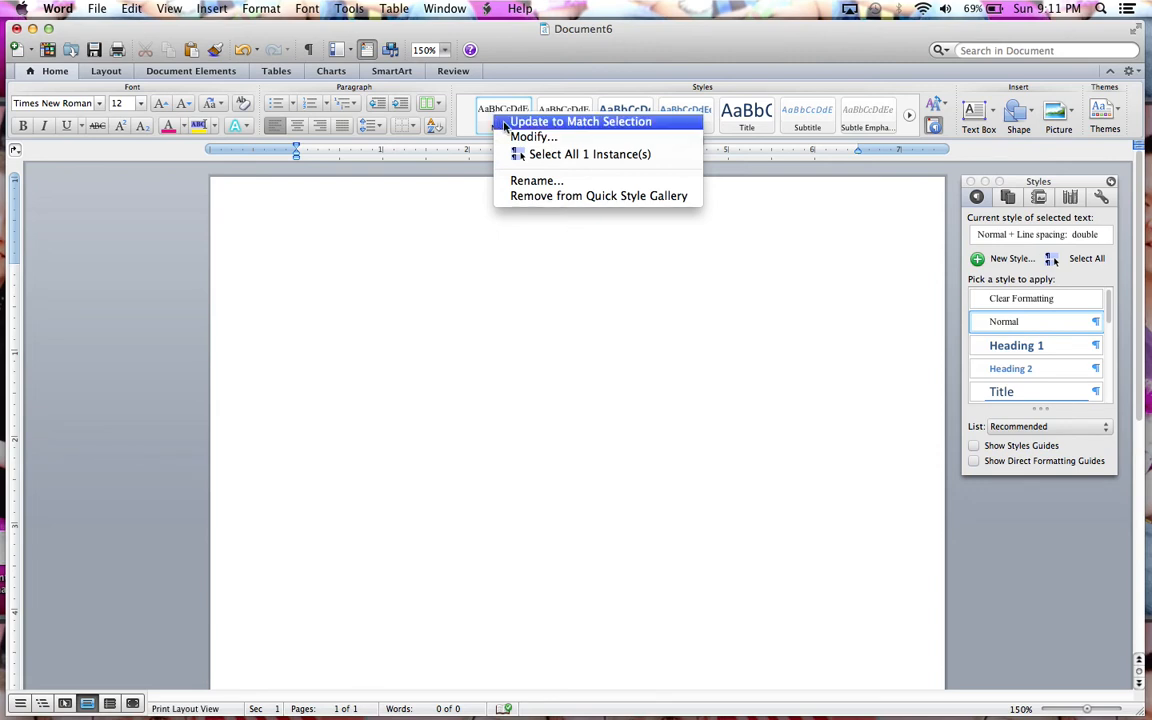
click(506, 123)
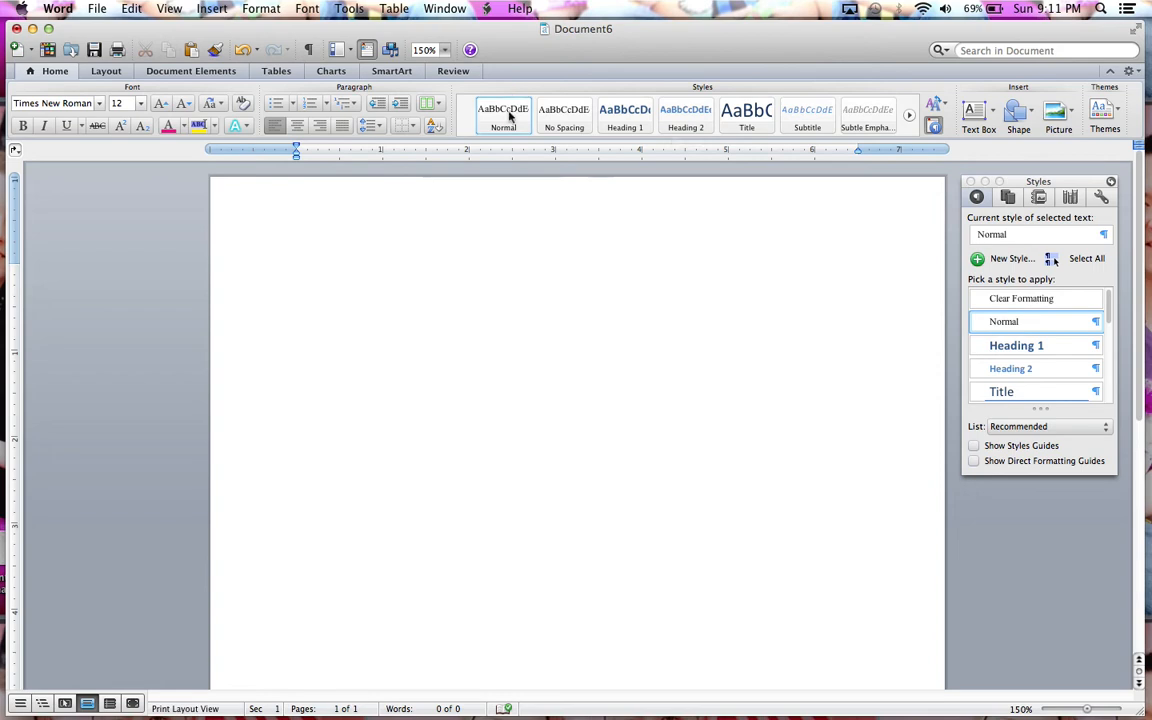
Step: Review the font and line spacing settings in the Normal style's definition, then leave it without changes
right_click(509, 113)
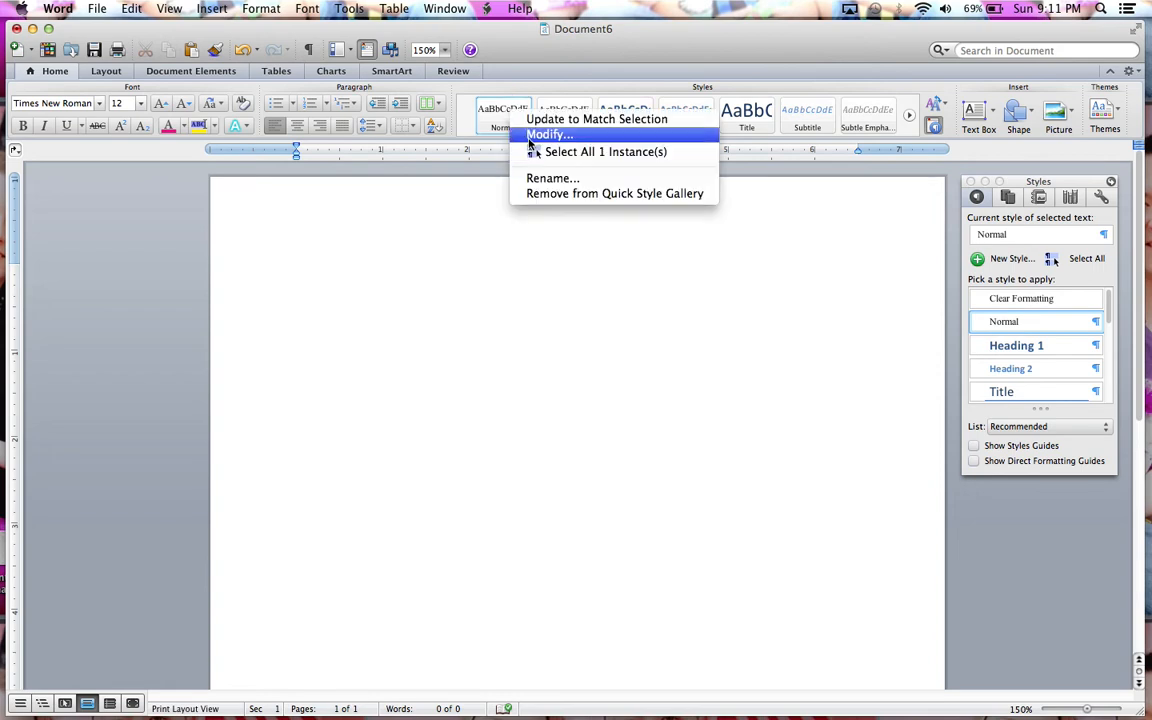
click(540, 135)
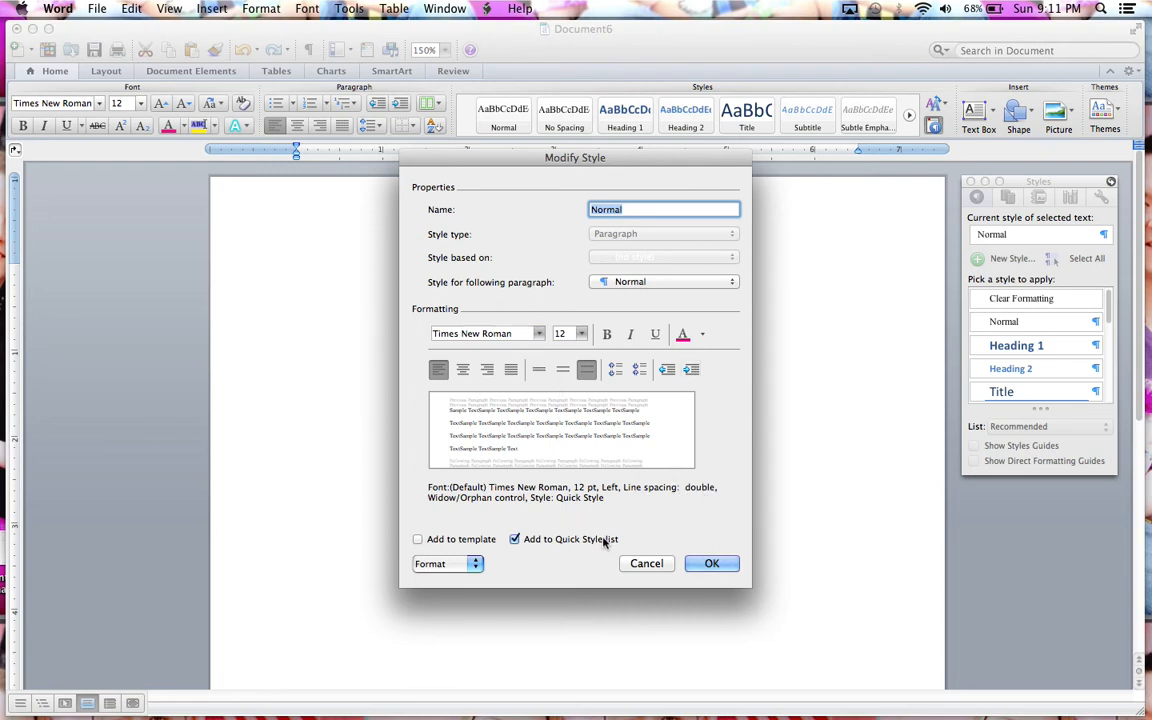
click(647, 562)
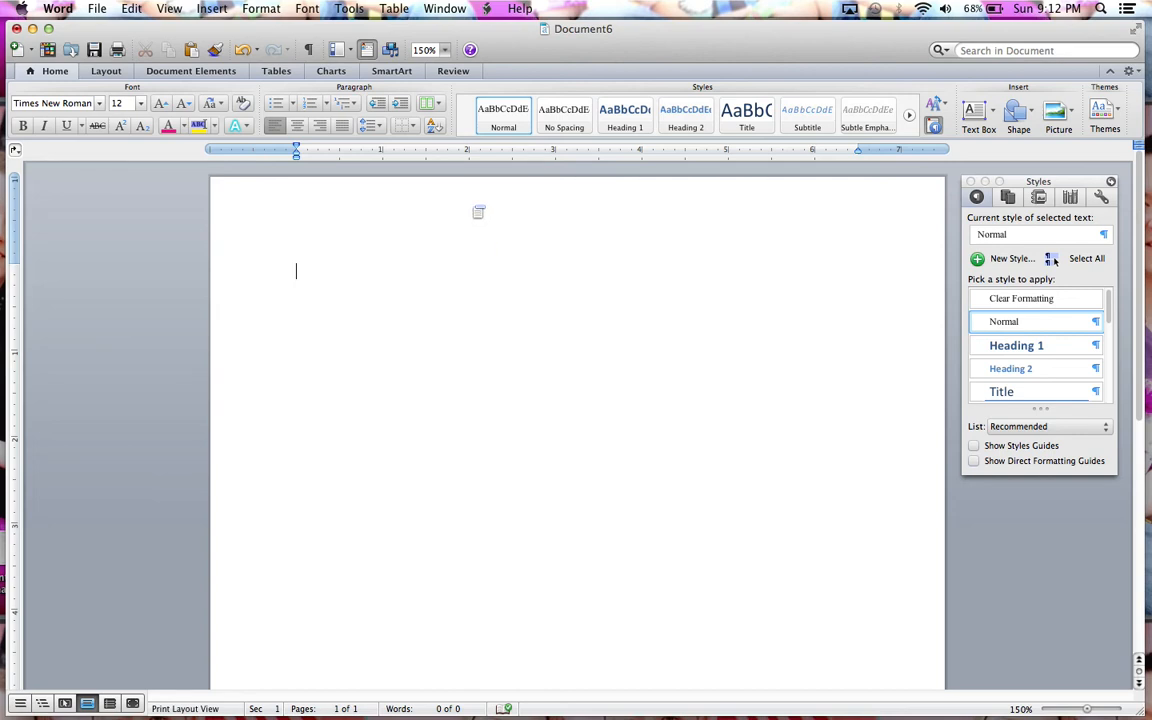
Step: Open the page's header area for editing and look over the matching footer area
double_click(477, 205)
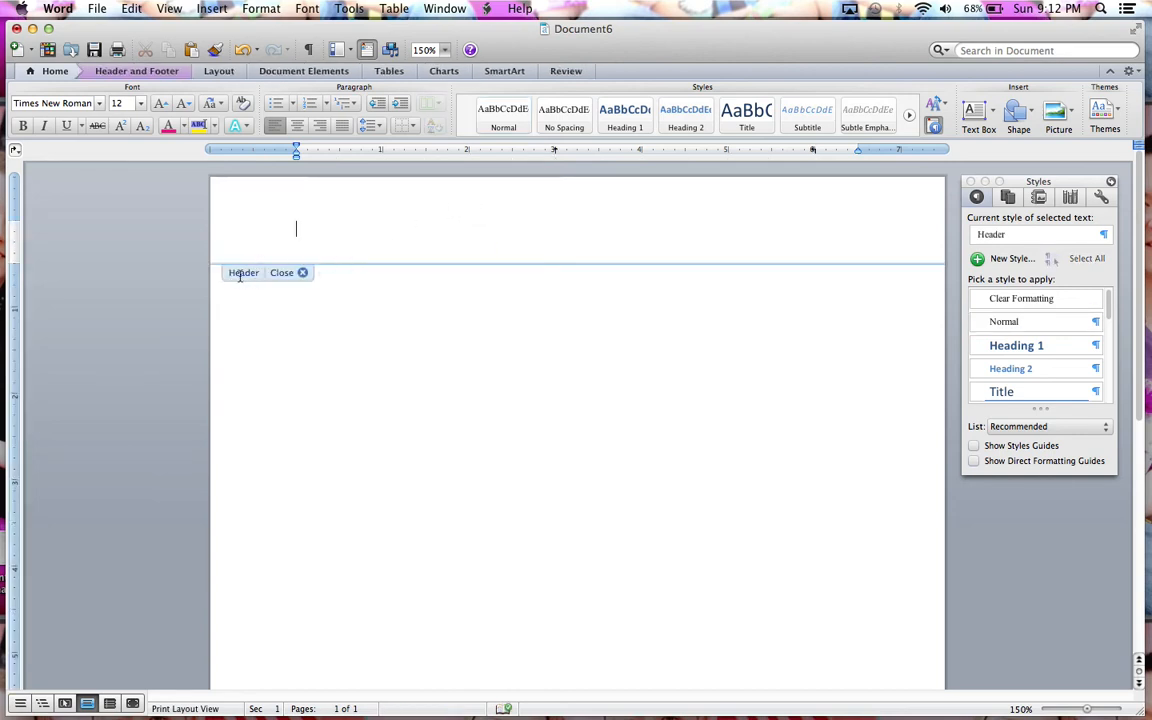
scroll(333, 375, down, 5)
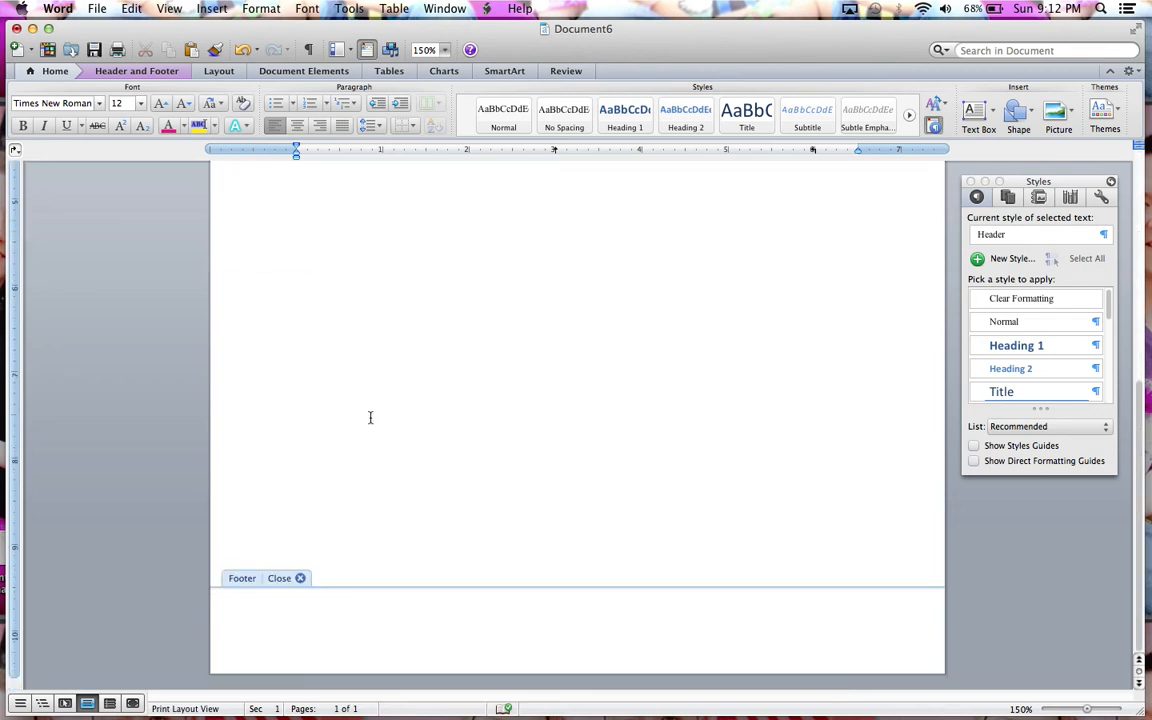
scroll(296, 581, up, 5)
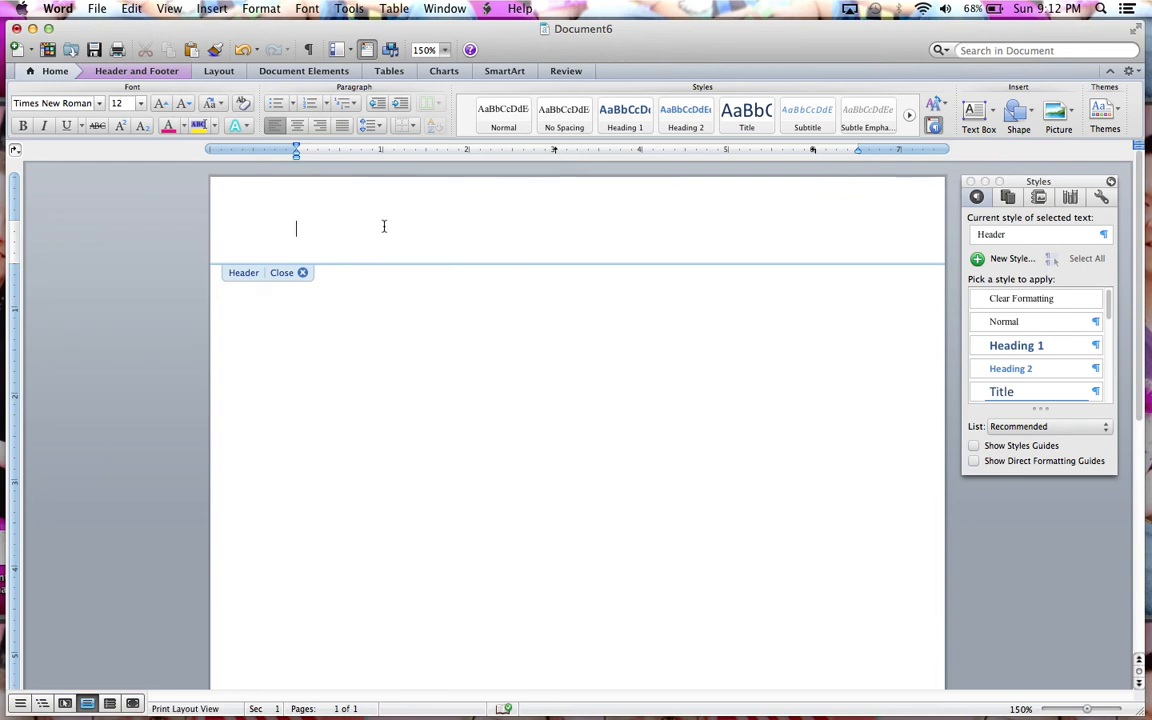
click(141, 74)
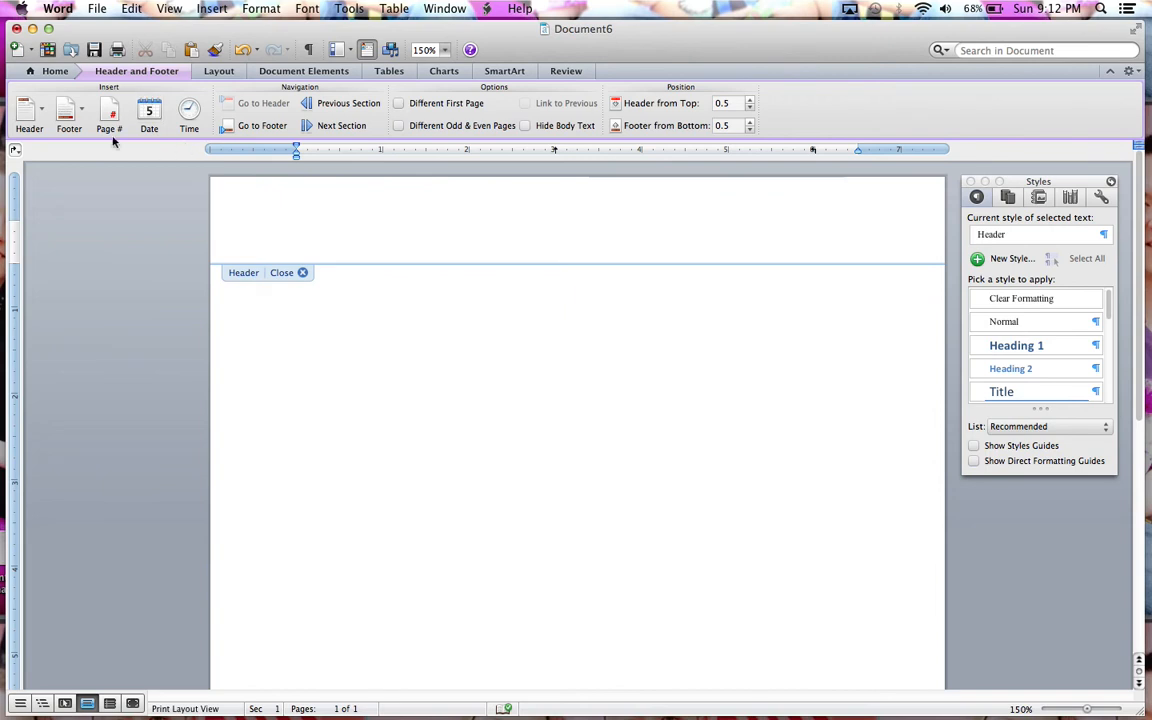
click(30, 114)
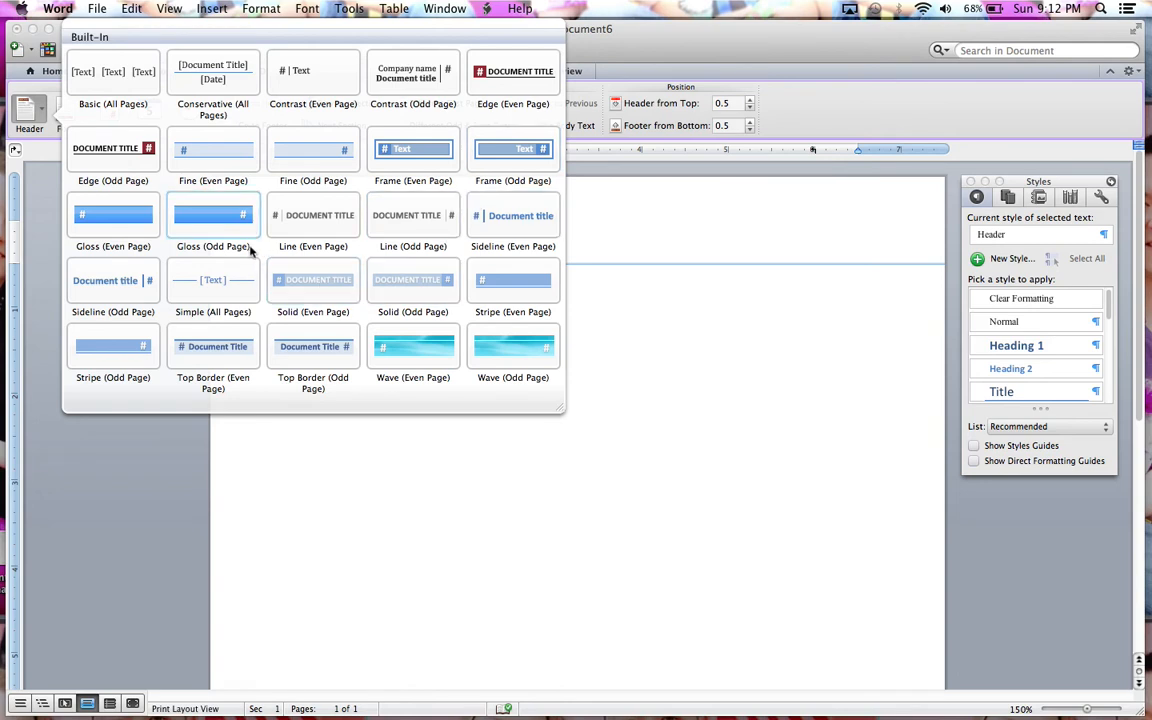
click(46, 185)
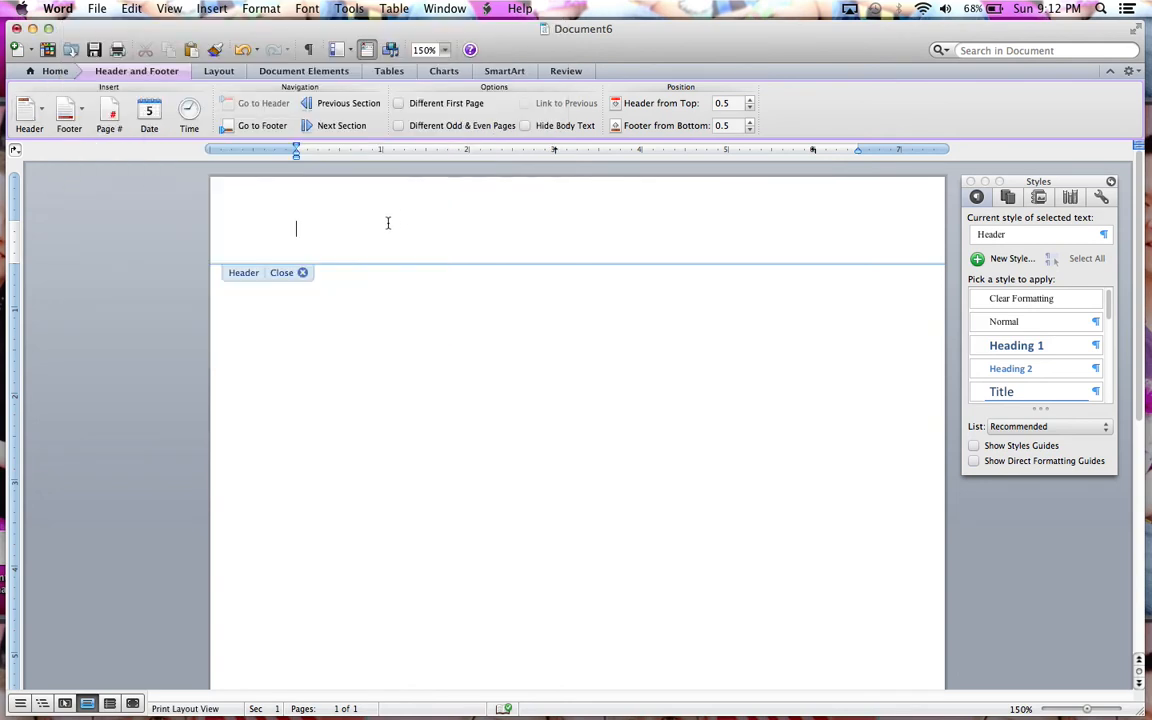
Step: Right-align the header paragraph and enter the student's last name followed by a space
click(55, 71)
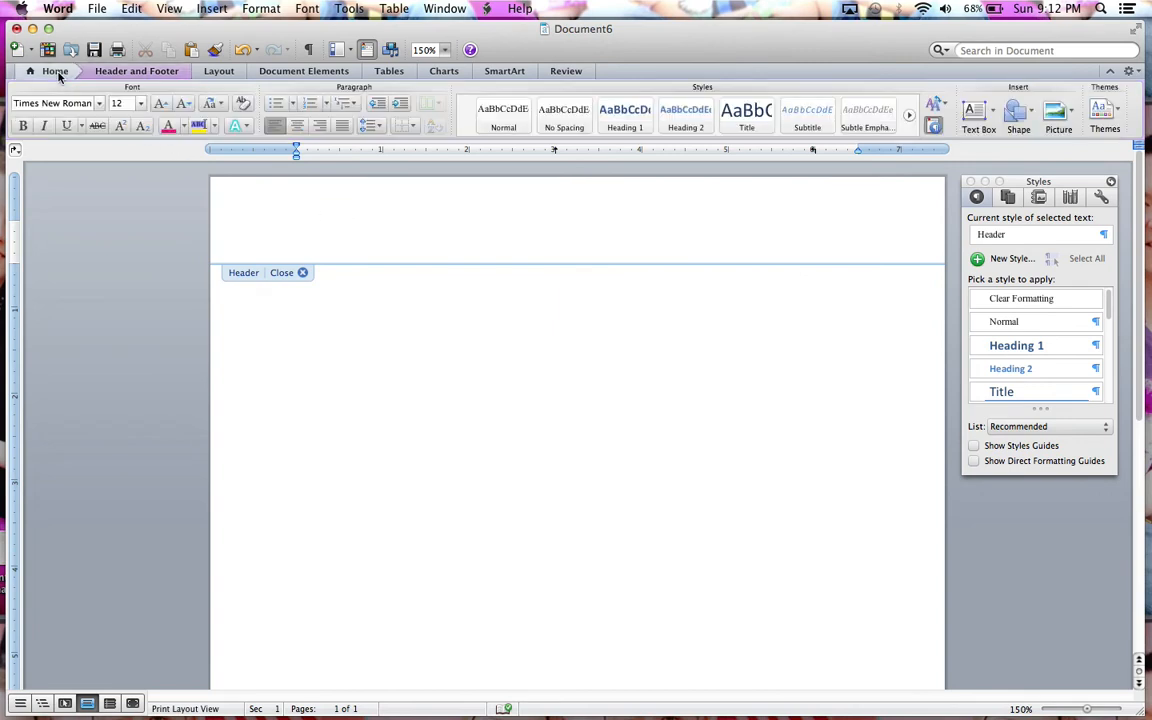
click(318, 128)
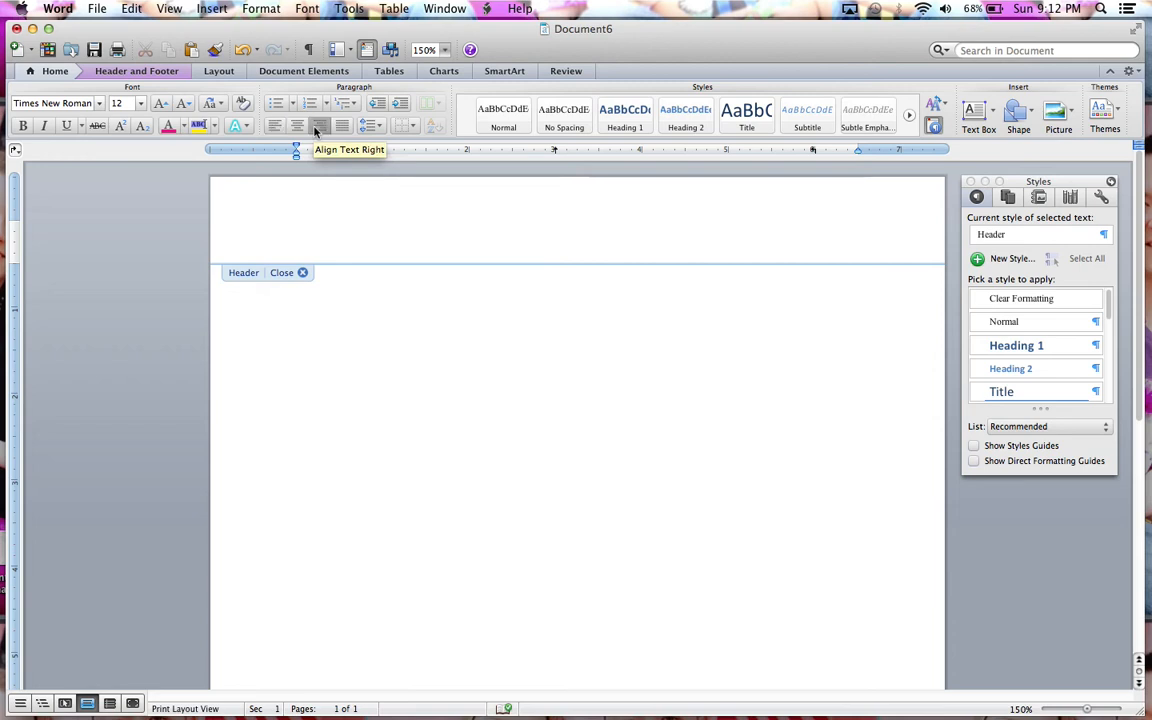
text(Brown)
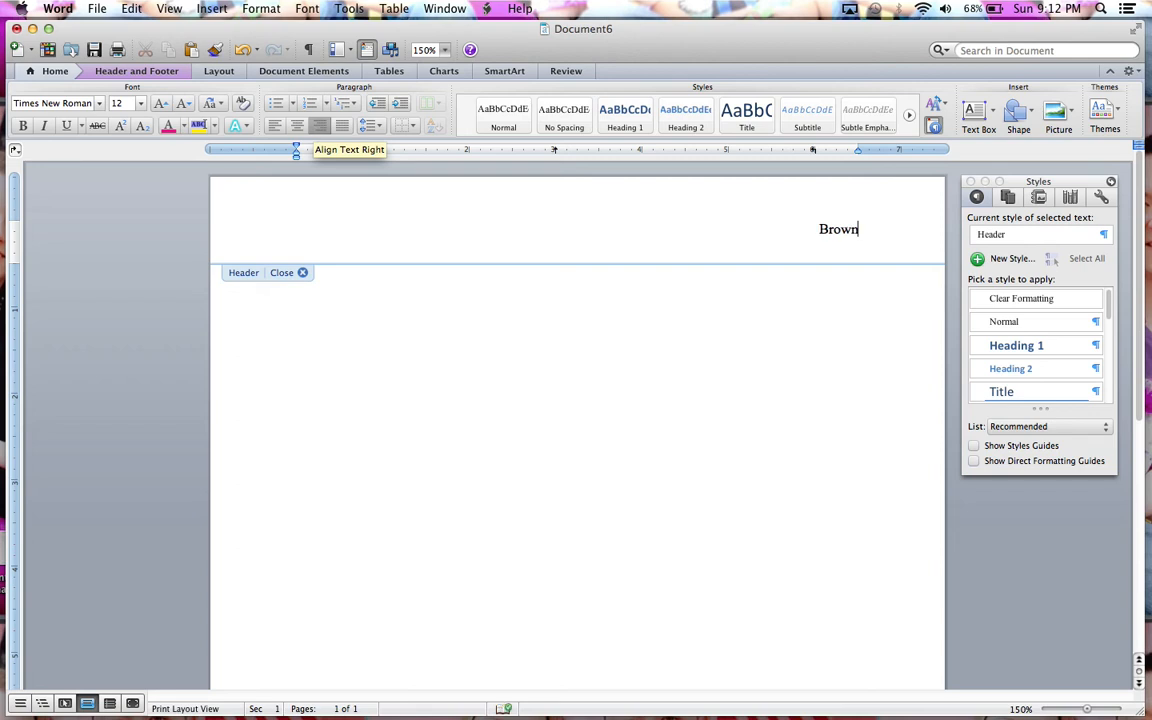
Step: With formatting marks shown, insert an automatic page number after the last name in the header and return to the document body
click(309, 50)
click(138, 71)
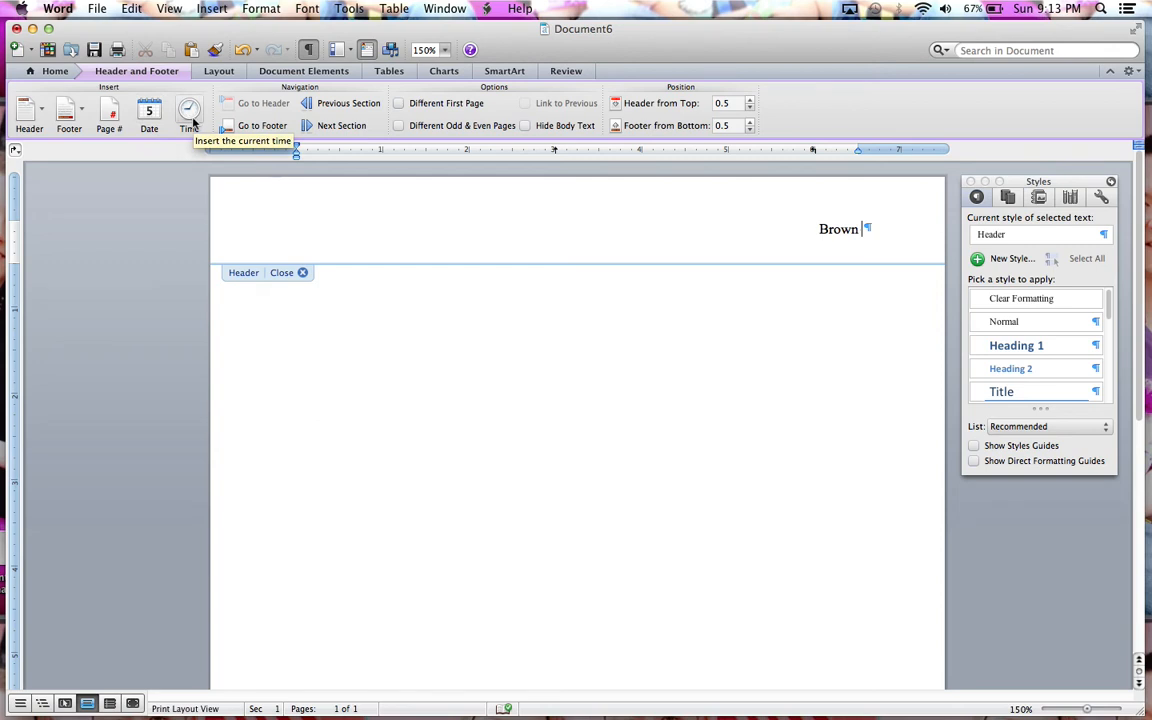
click(112, 118)
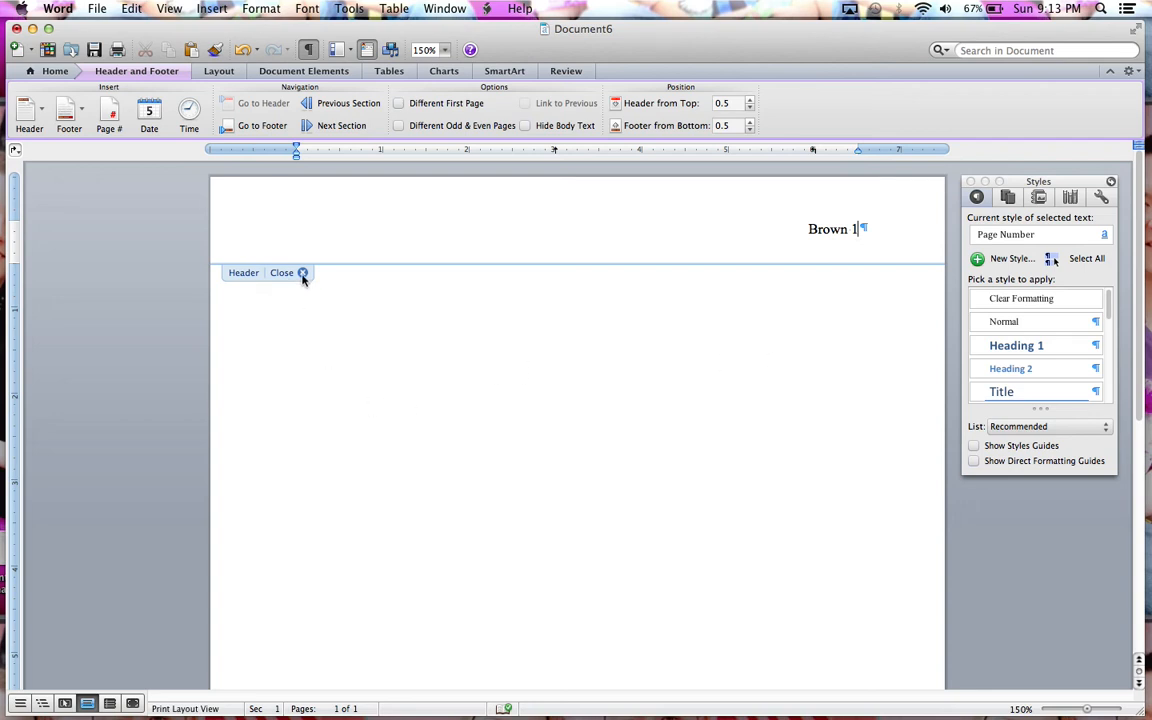
double_click(535, 360)
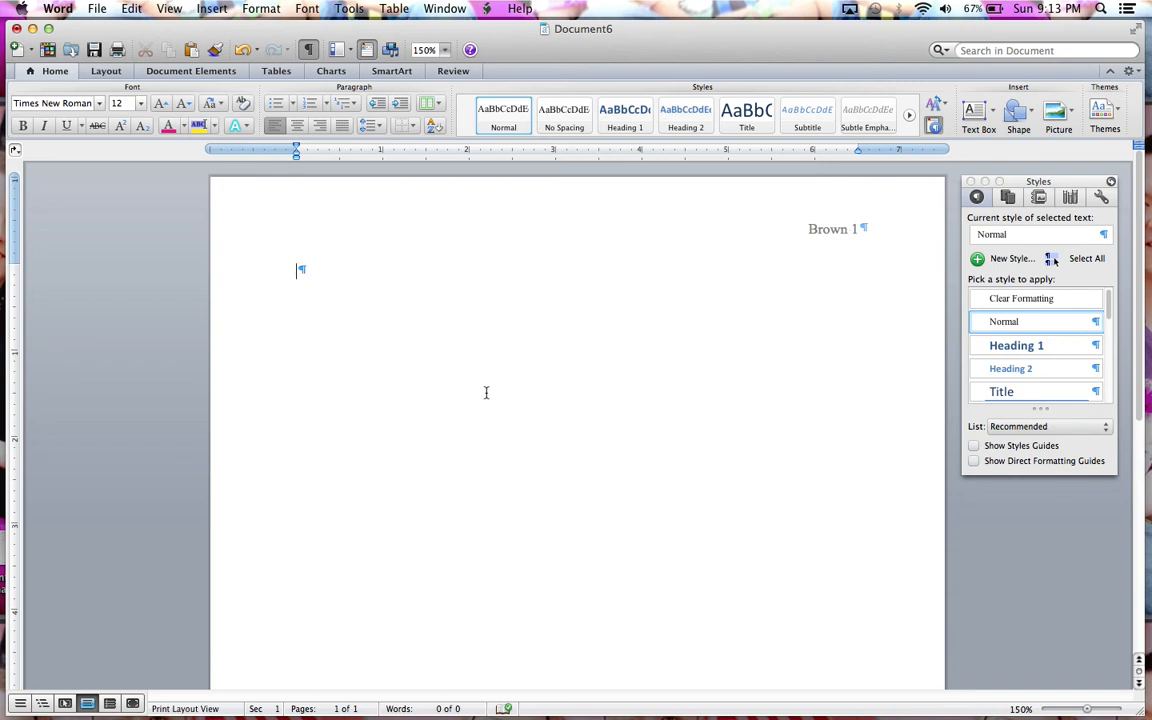
Step: Enter the student's full name on the first body line and the teacher's title and last name on the second
key(Return)
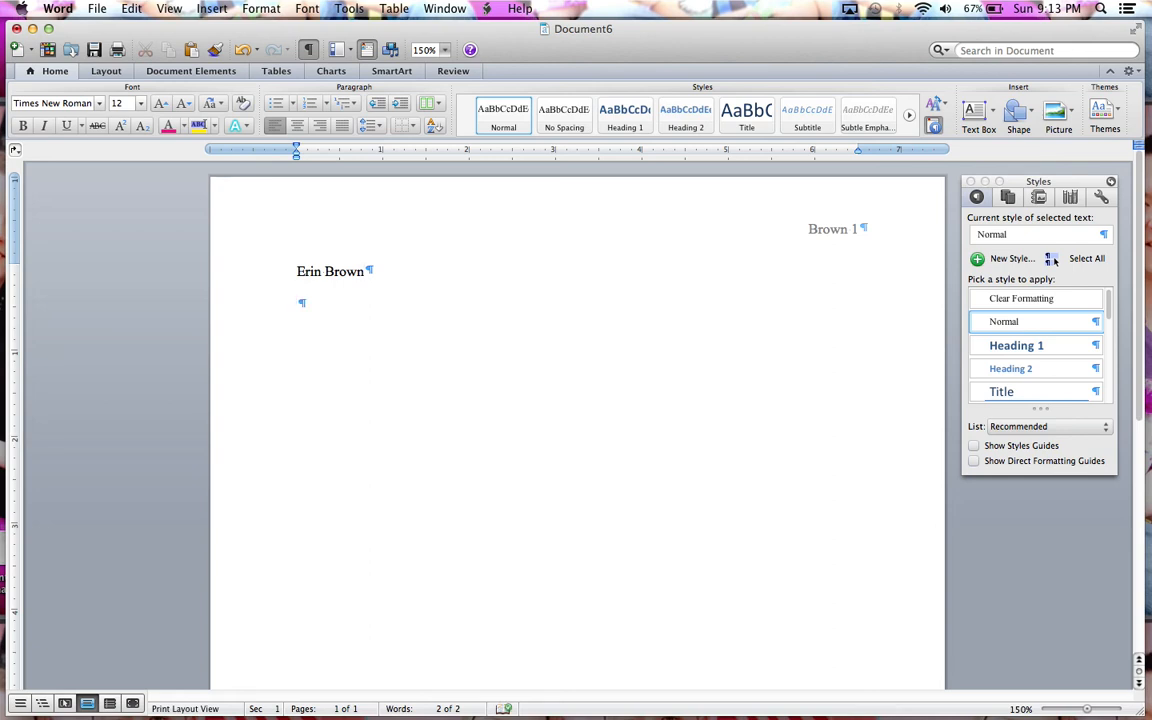
text(Mrs. brown)
key(BackSpace)
key(BackSpace)
key(BackSpace)
key(BackSpace)
key(BackSpace)
text(Brown)
key(Return)
Step: Add the heading lines "Computer Applications" and "November 10, 2013" below the teacher's name, and start a new line
text(Computer )
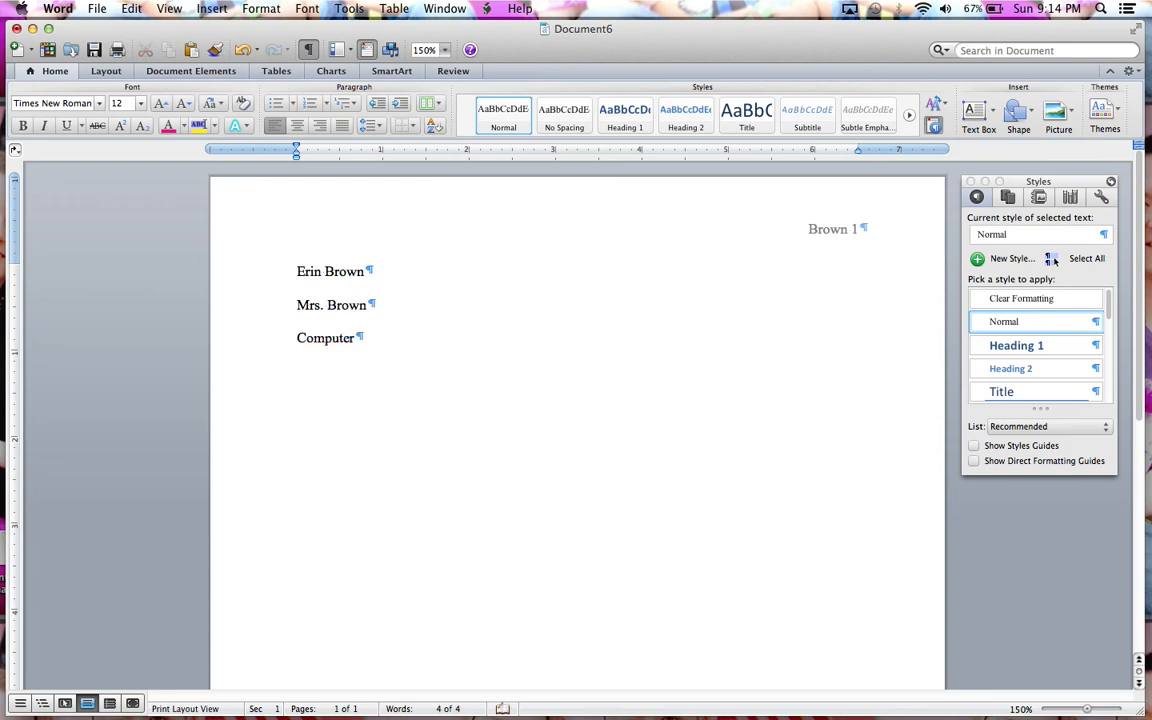
text(Applications)
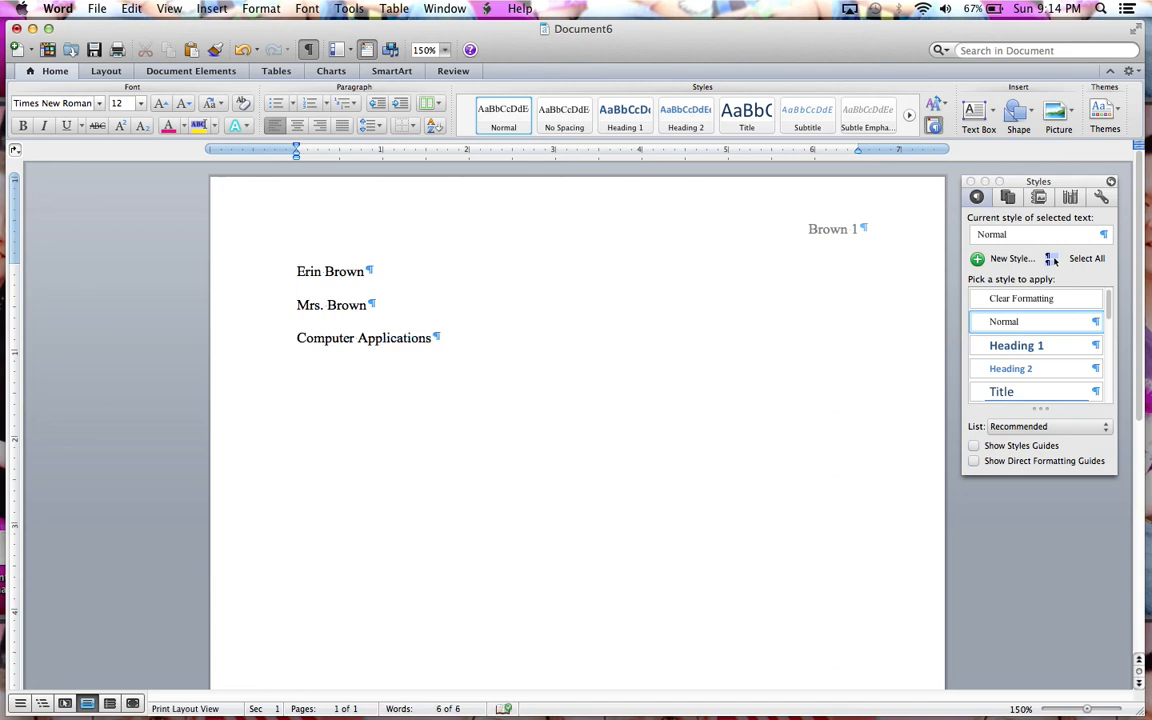
key(Return)
text(Novemb)
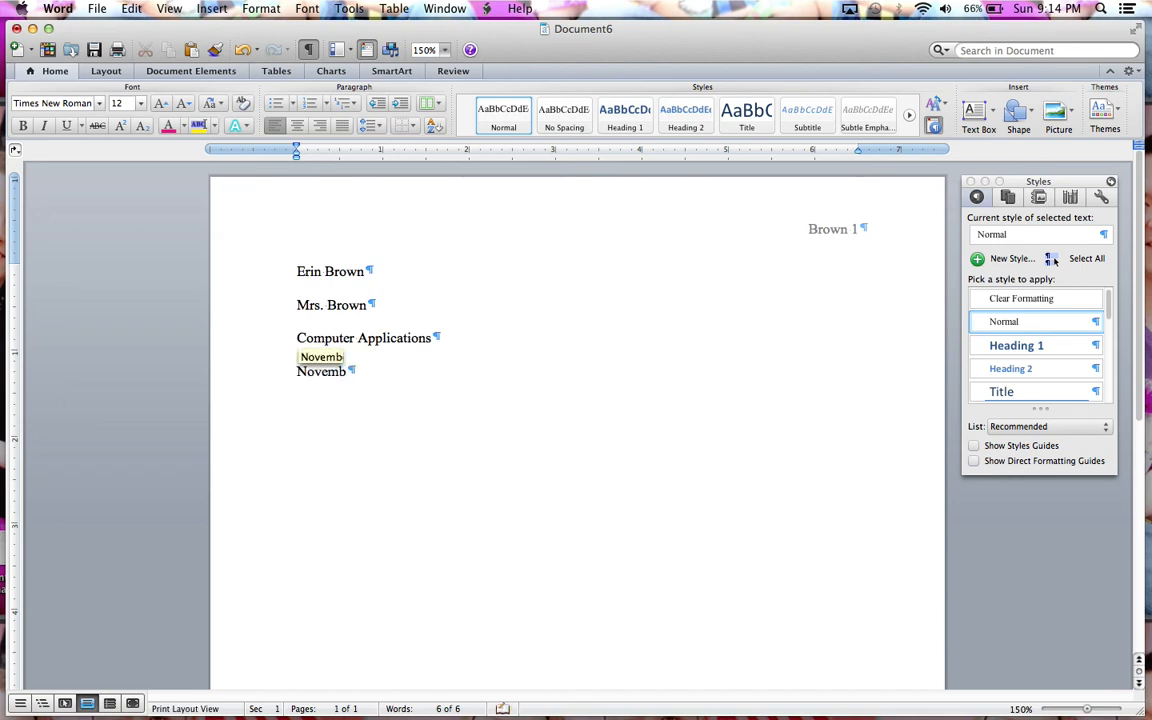
text(er )
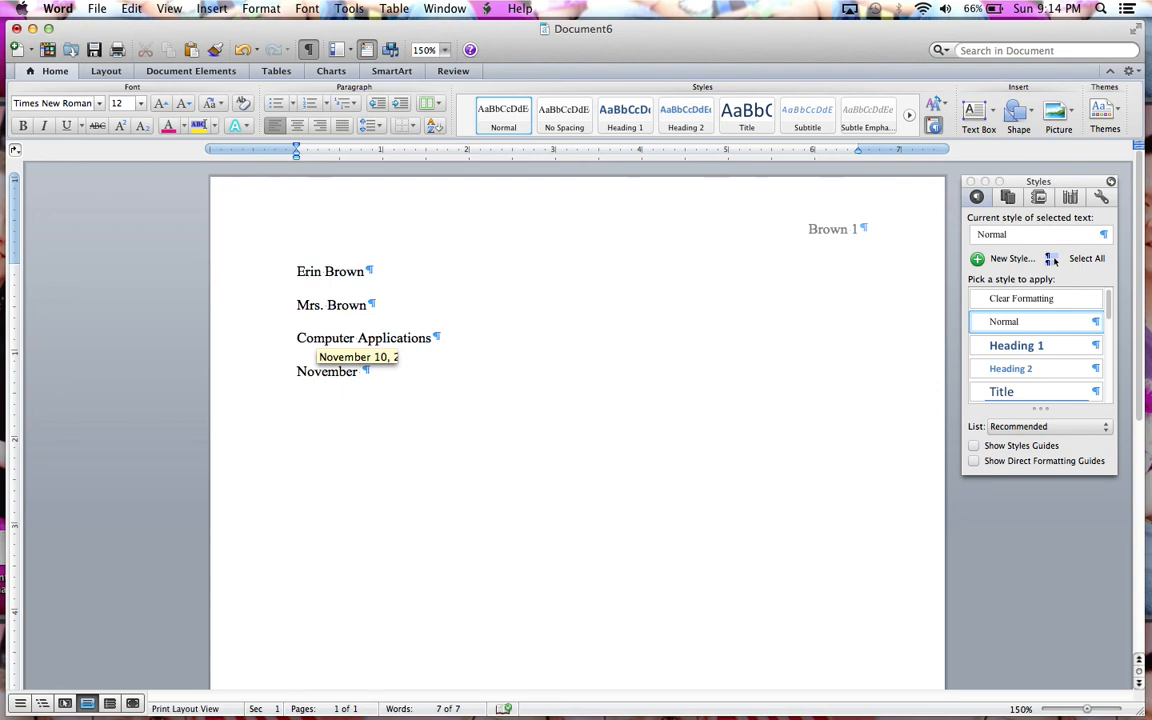
text(10, 2013)
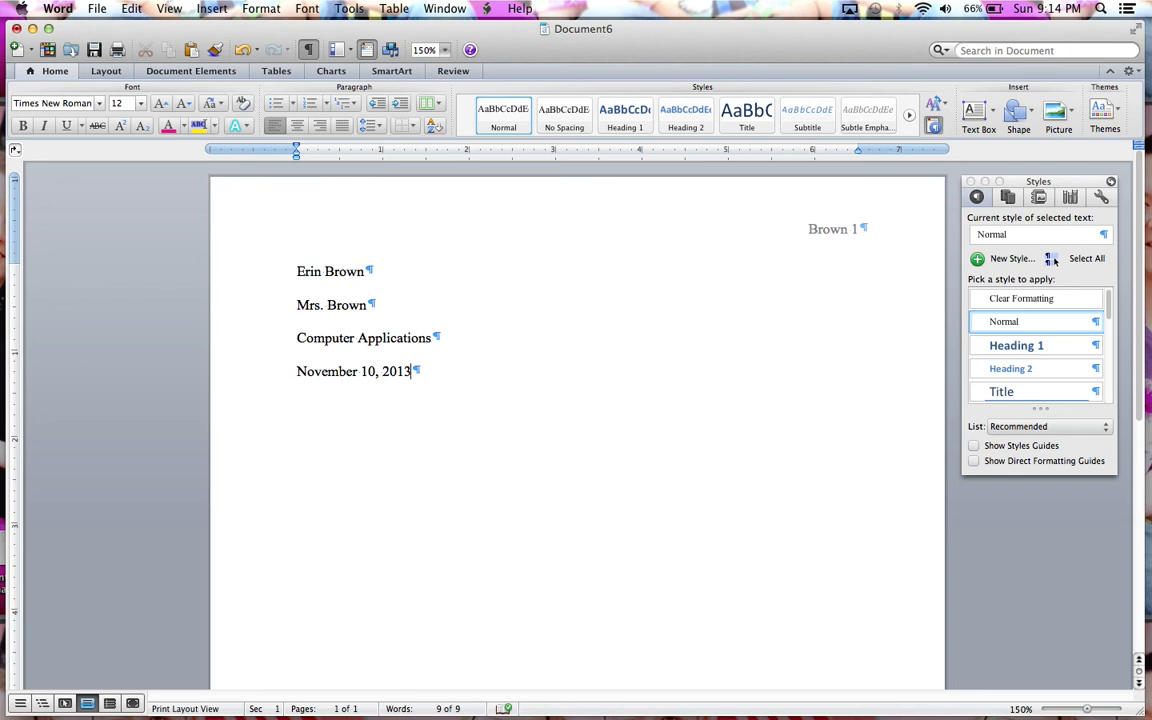
key(Return)
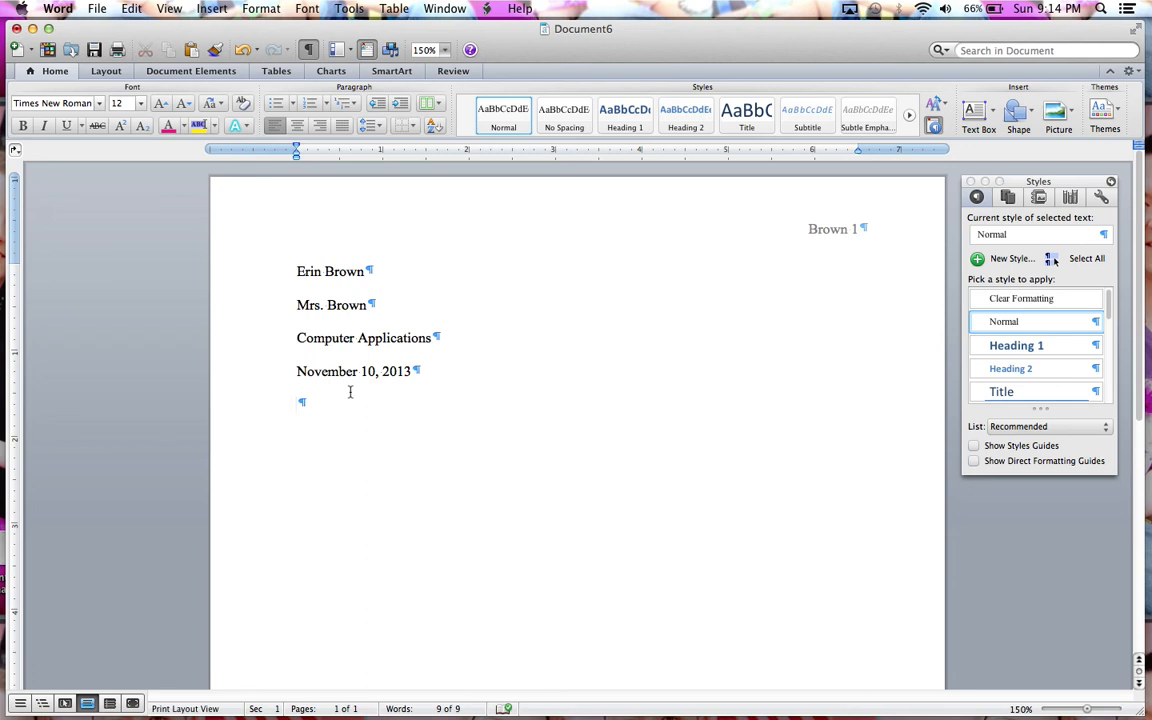
Step: Add the centered title "Can You Find Me Now?" below the date and start a left-aligned paragraph beneath it
click(298, 128)
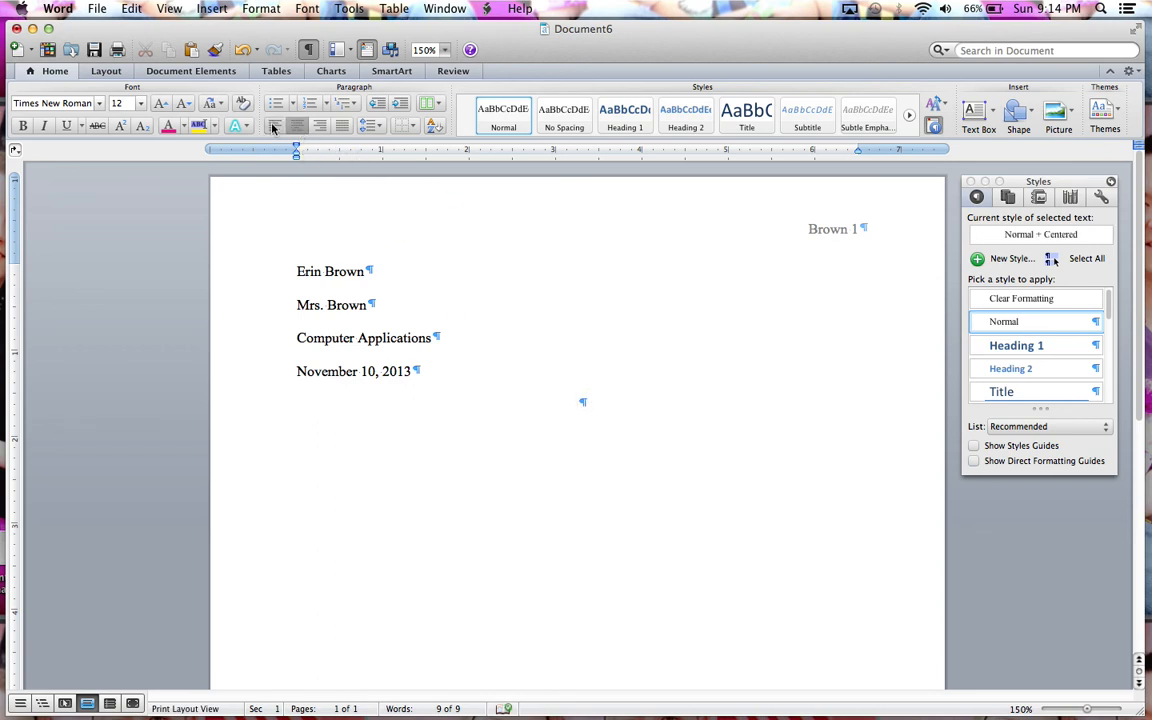
click(273, 127)
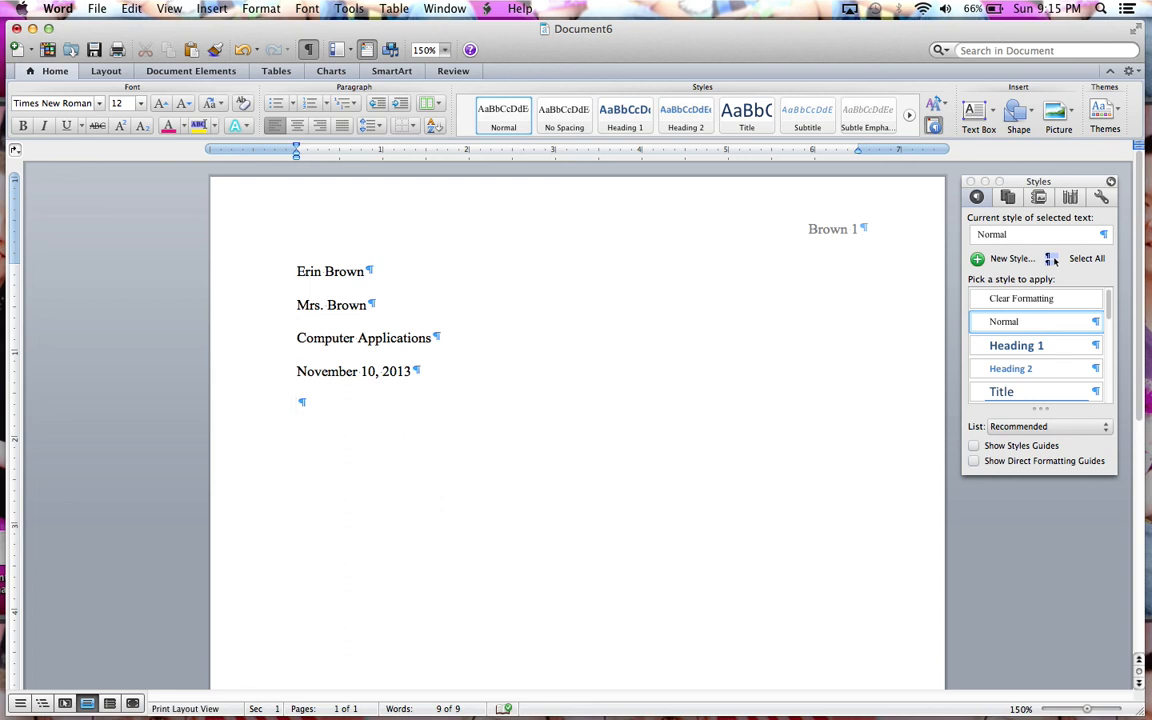
key(super+e)
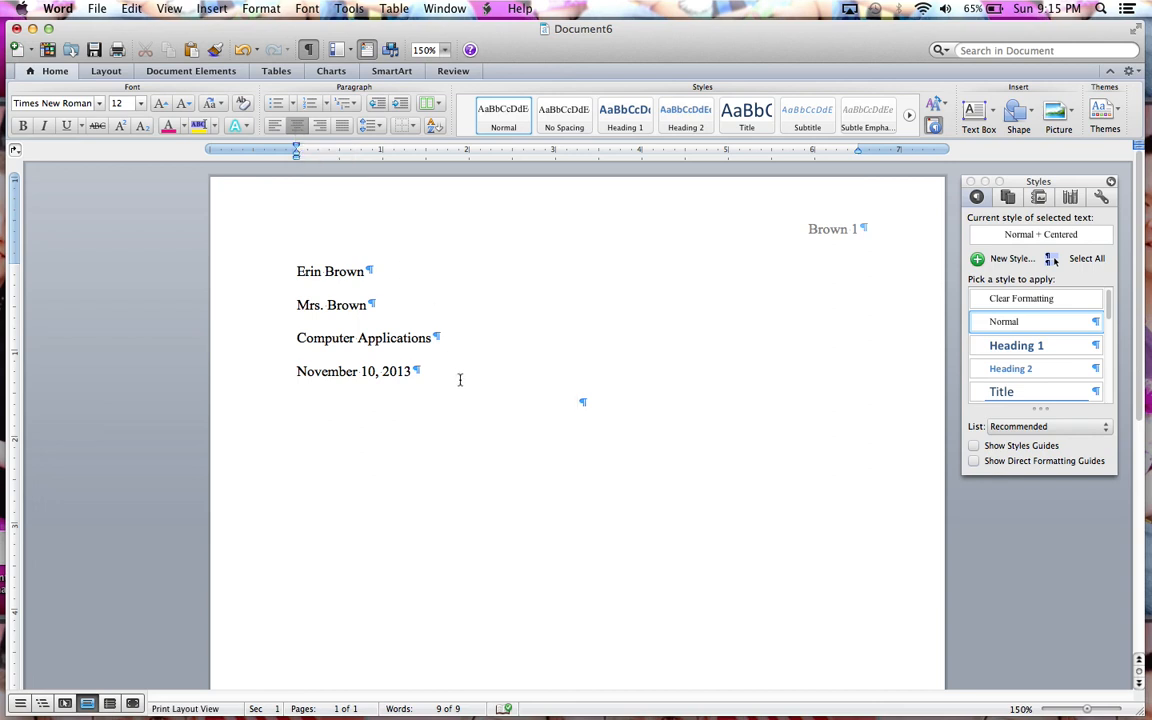
text(Can You Find Me Now?)
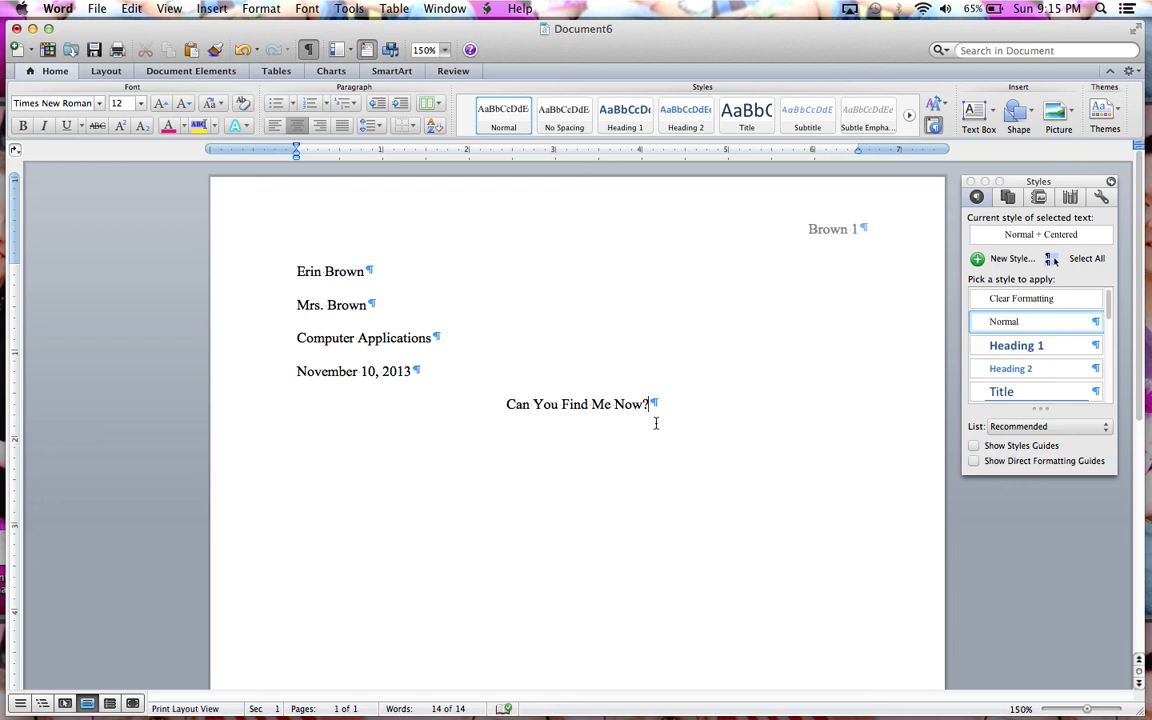
key(Return)
key(super+l)
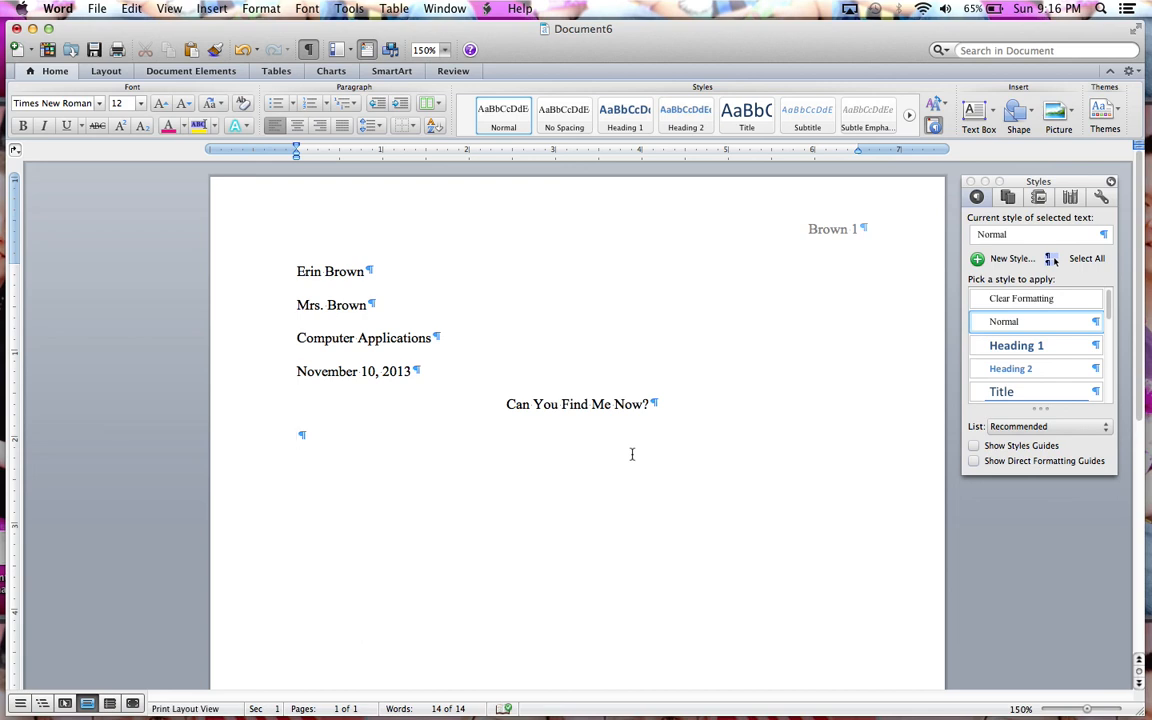
Step: Save the document as W2-2 in the Assignments folder inside Documents, CA1, 7 Word Unit 2
click(98, 9)
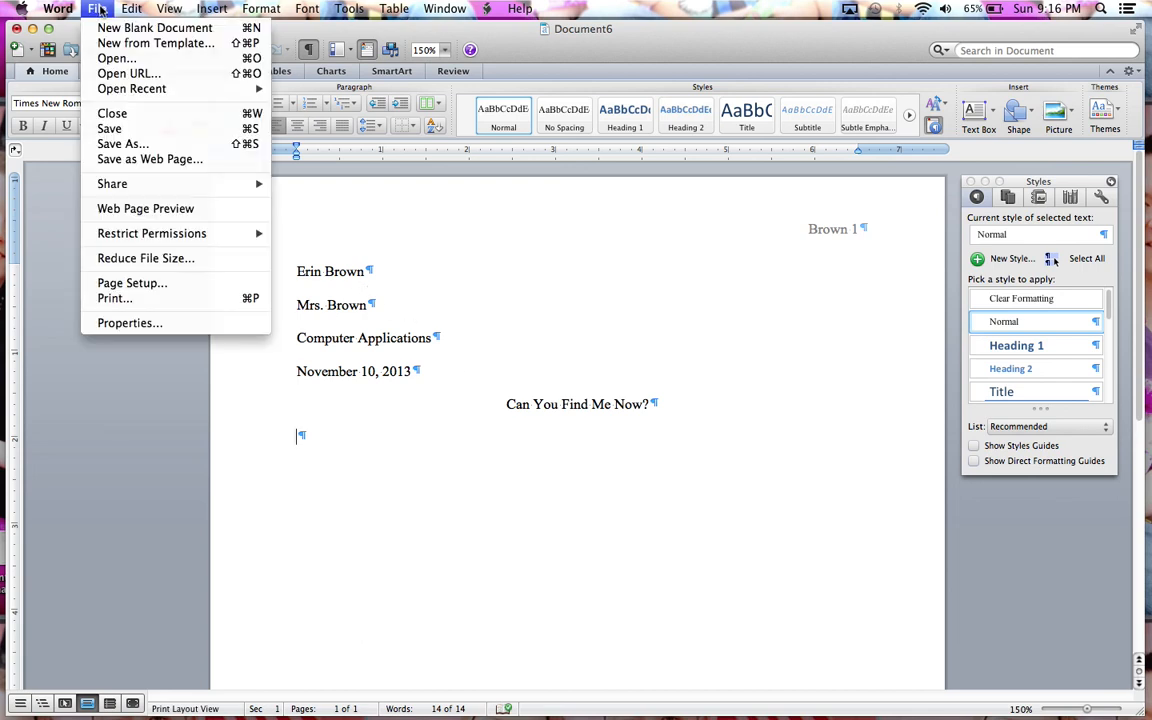
click(124, 146)
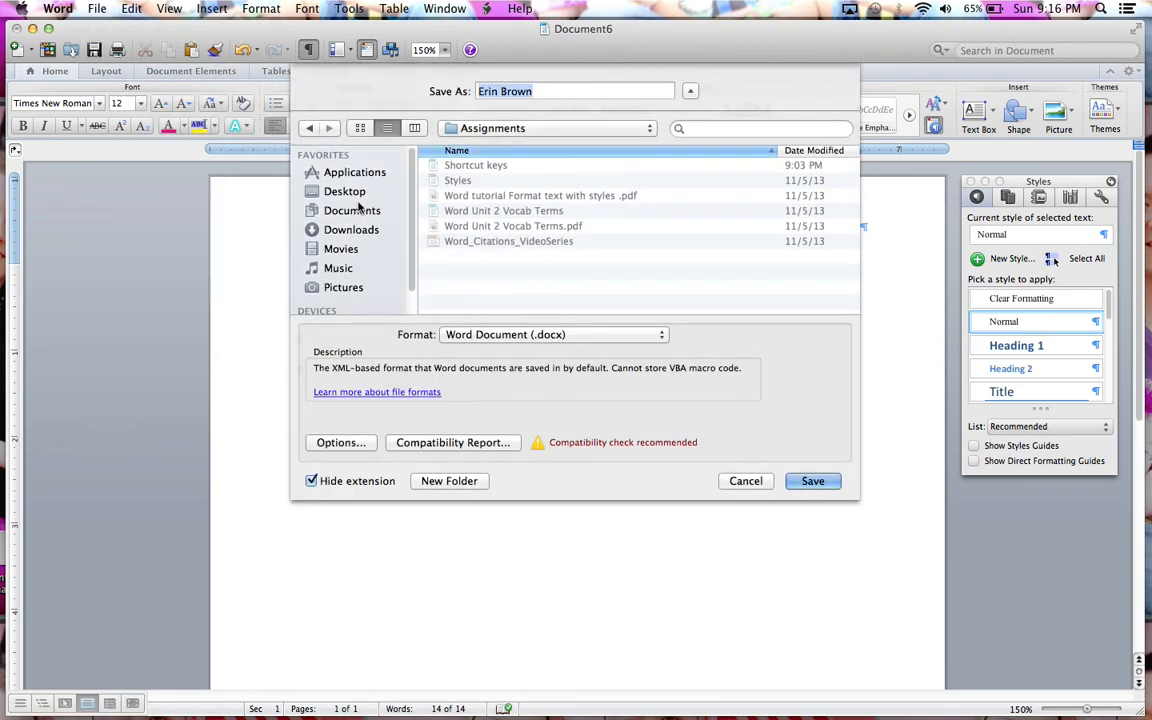
click(356, 209)
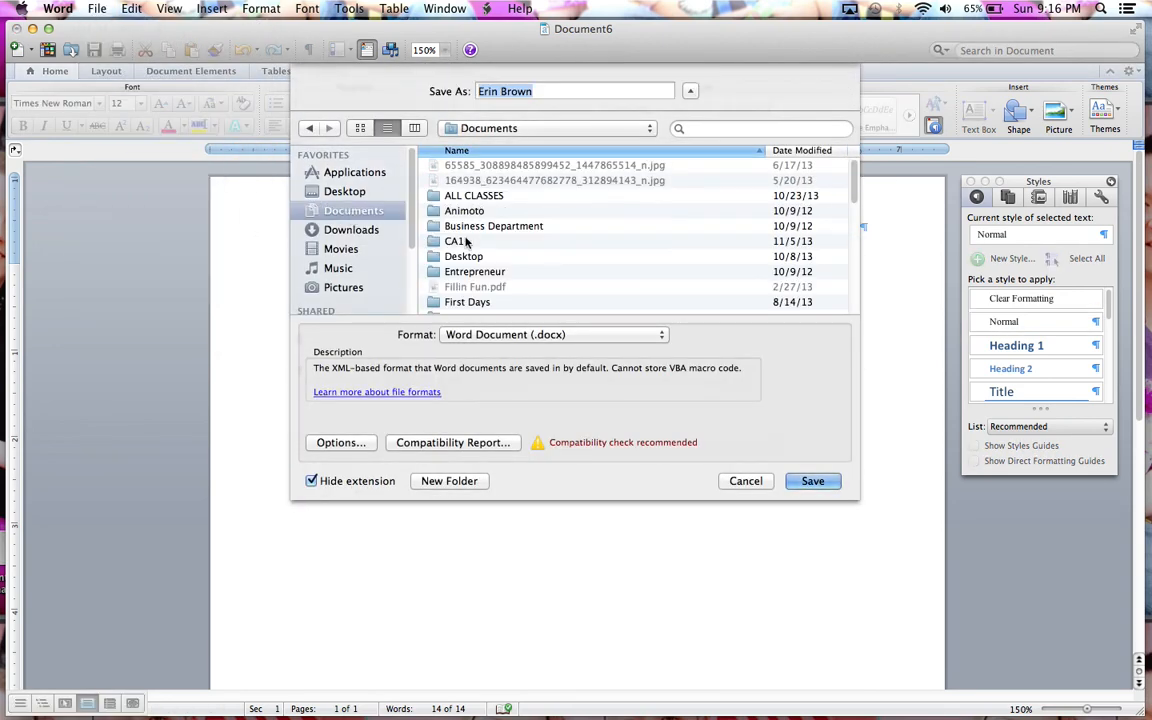
double_click(466, 242)
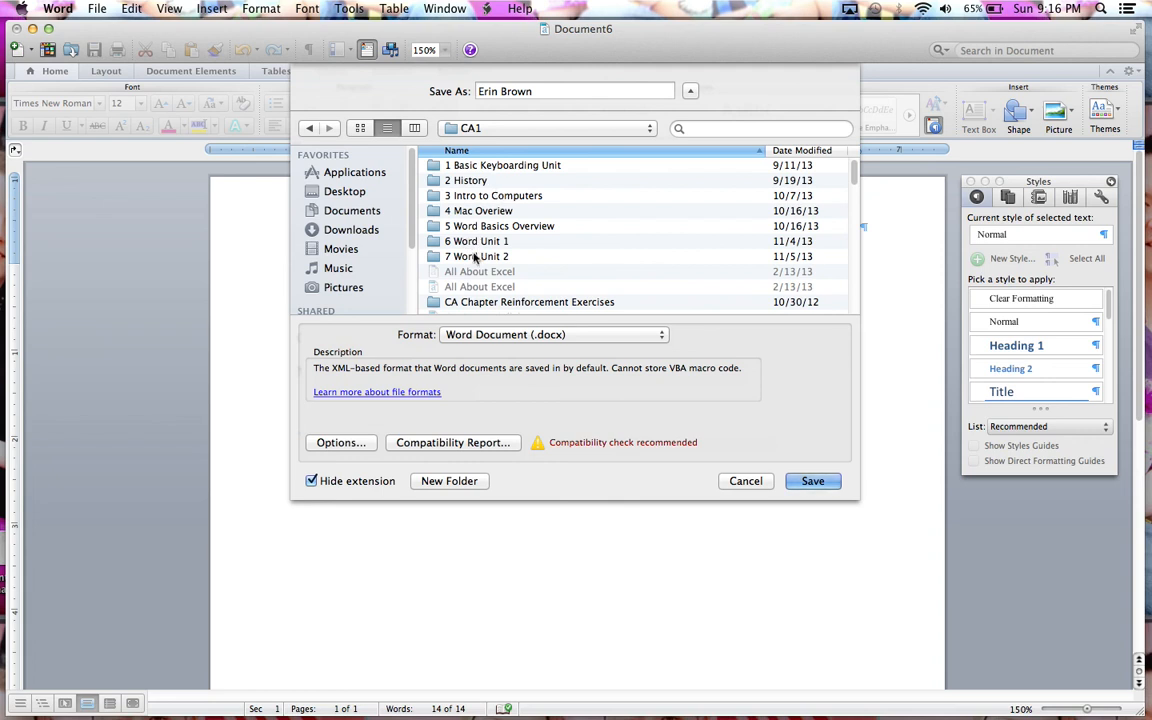
double_click(476, 257)
double_click(474, 166)
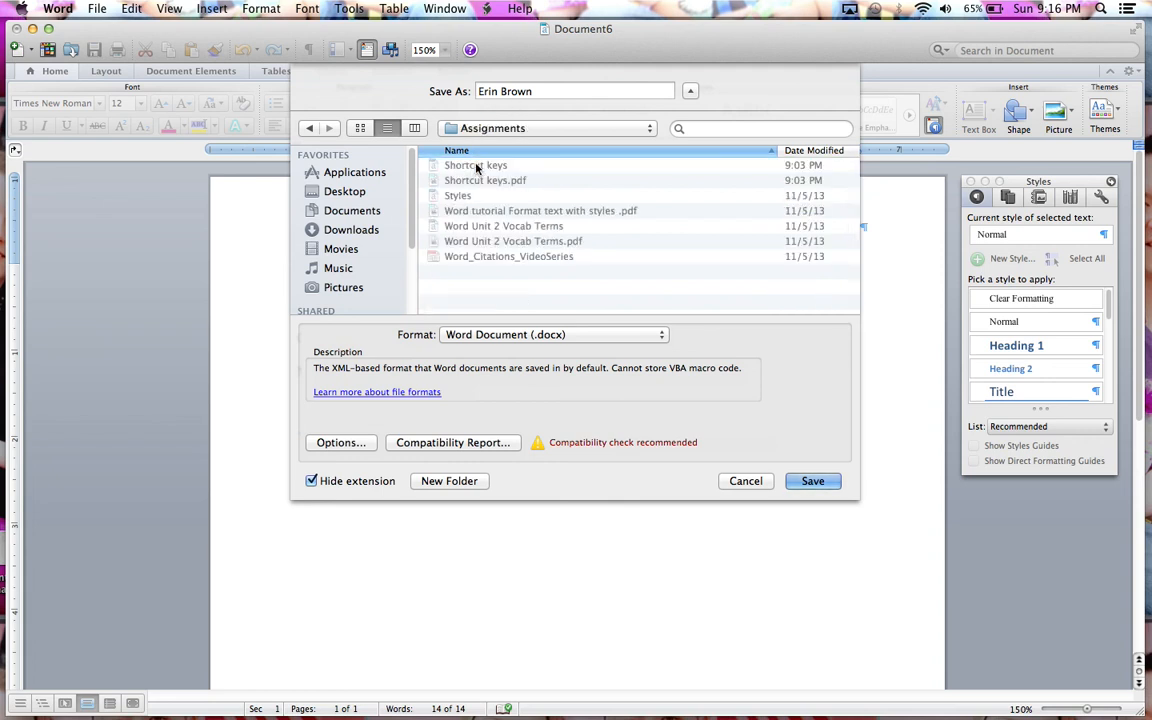
triple_click(535, 92)
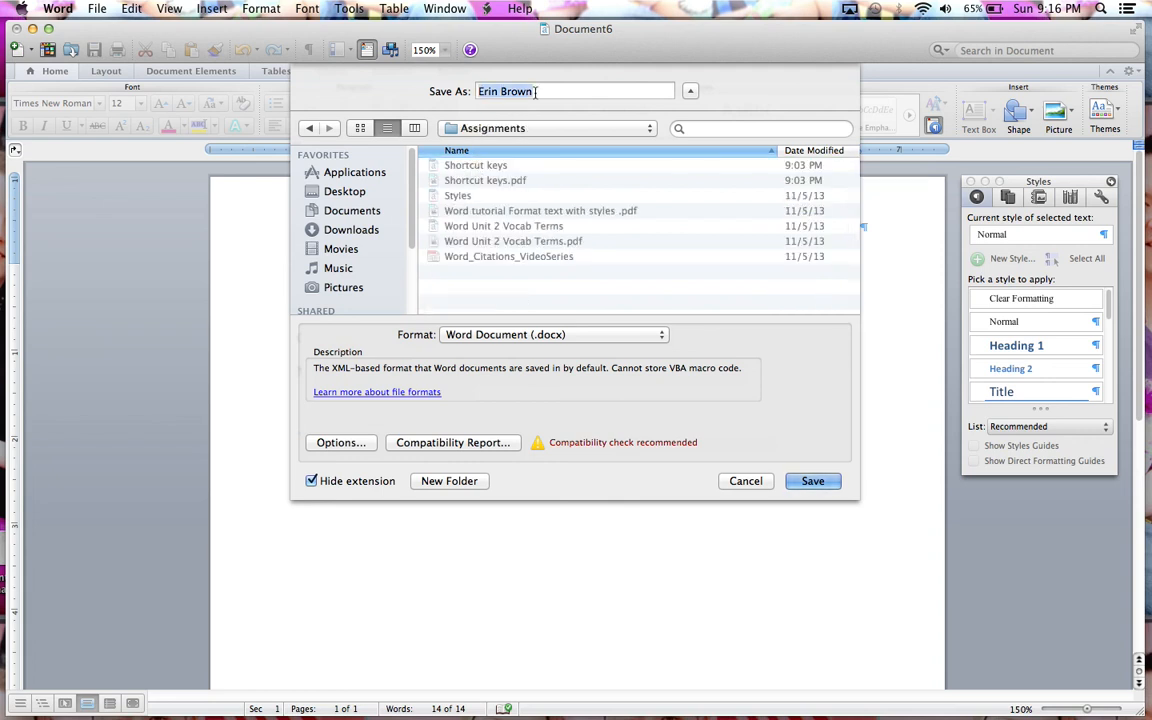
text(W2-)
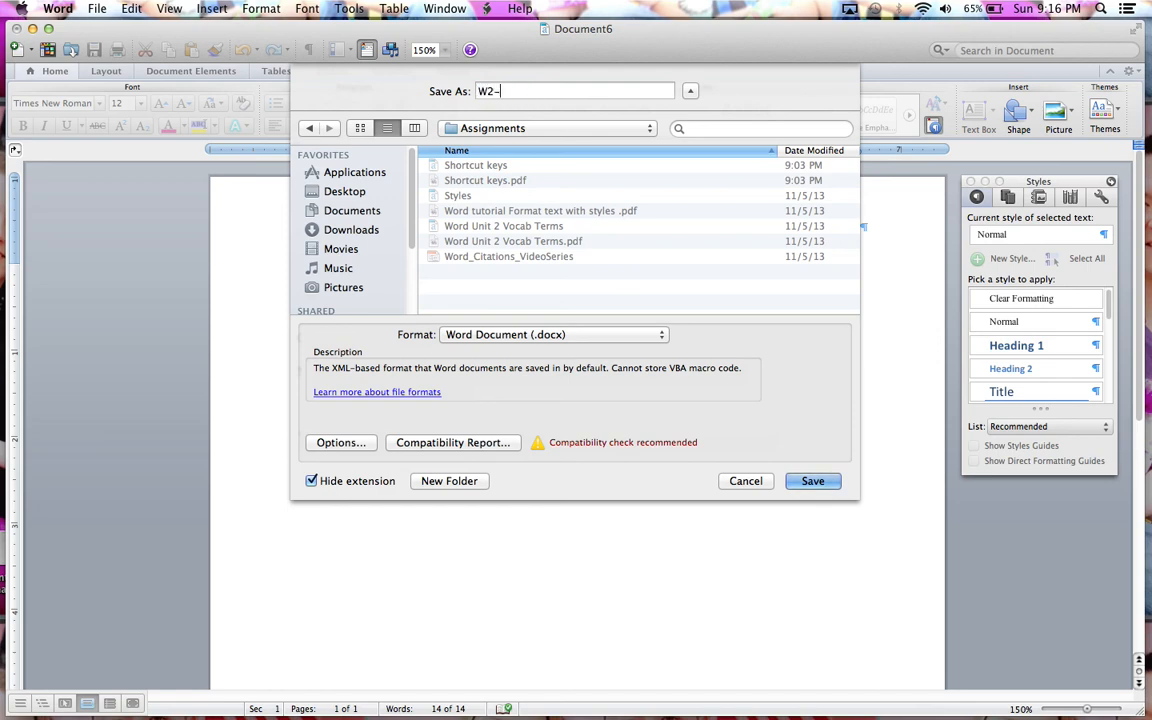
text(2)
click(812, 484)
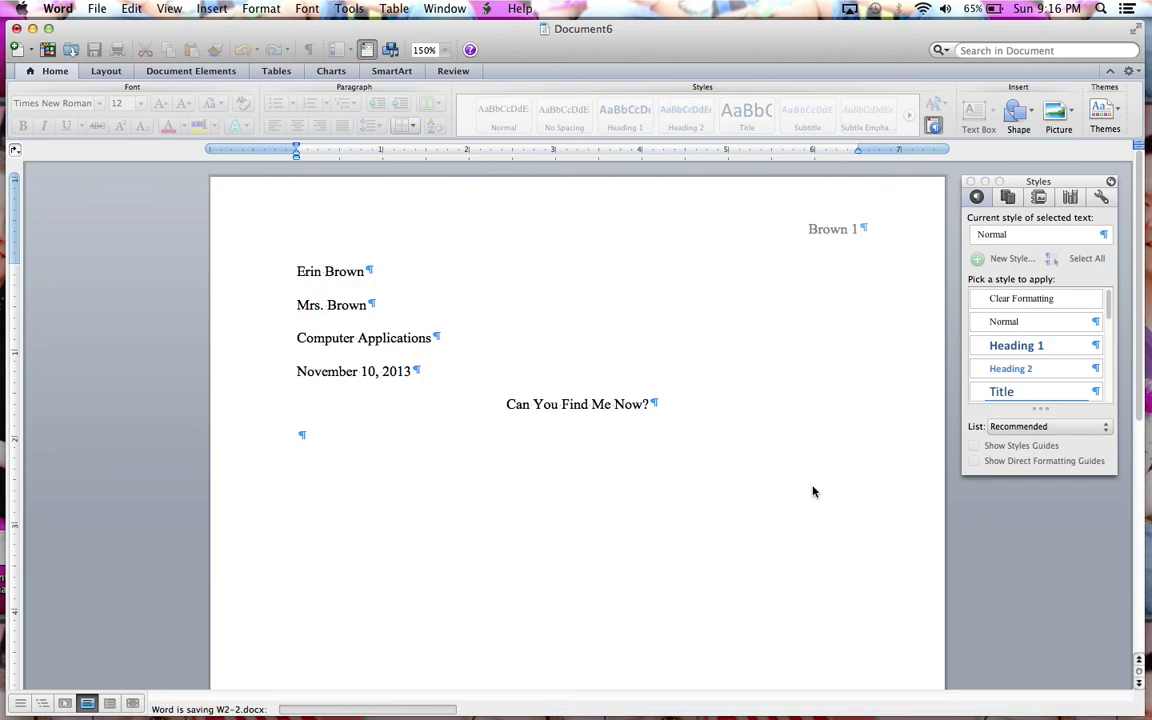